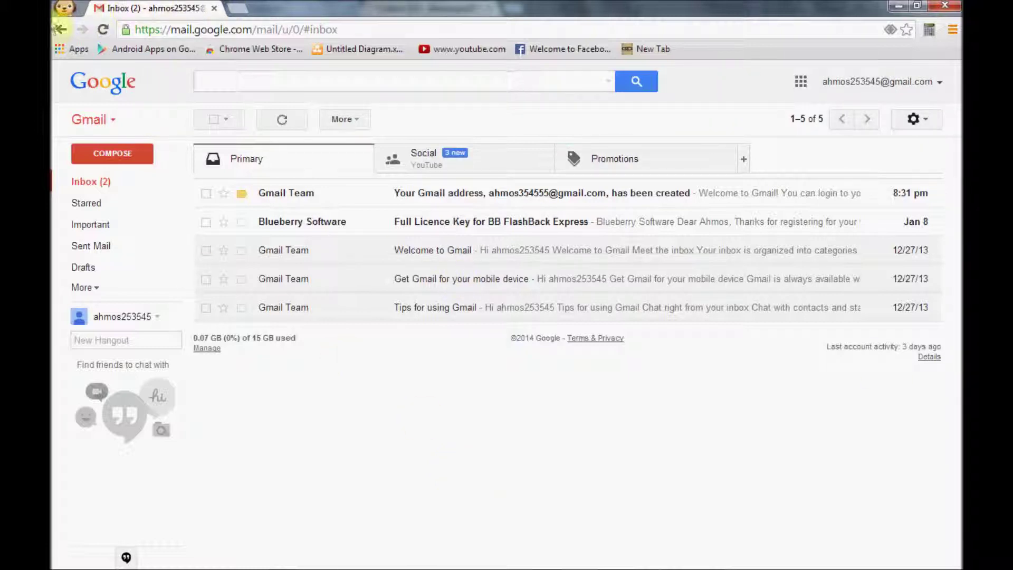
# Open the dog-avatar profile's Apps page (chrome://apps) from the bookmarks bar Apps shortcut
pyautogui.click(62, 51)
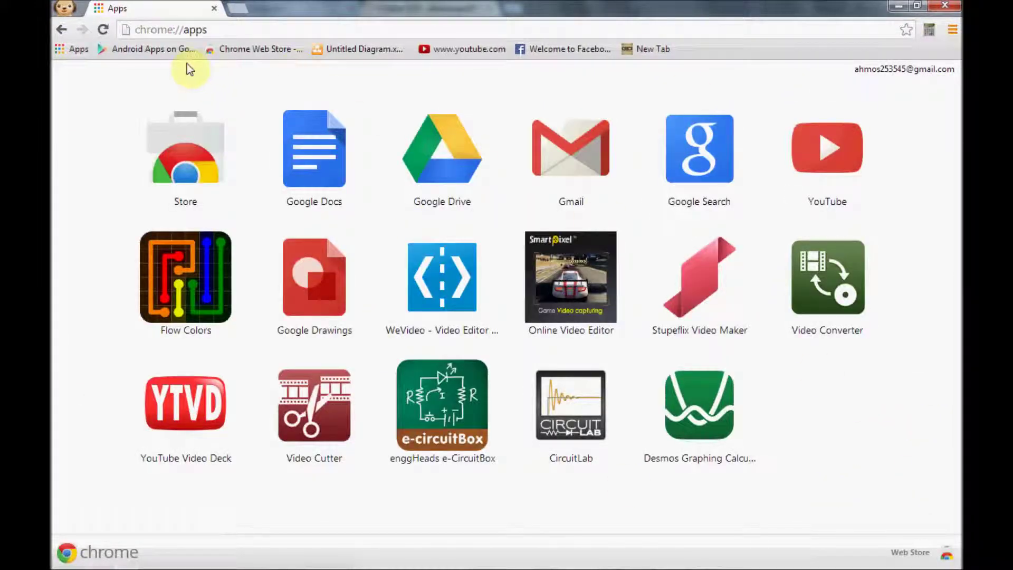
# Switch to the blue-avatar profile to view its apps, then open the green-avatar profile
pyautogui.click(64, 7)
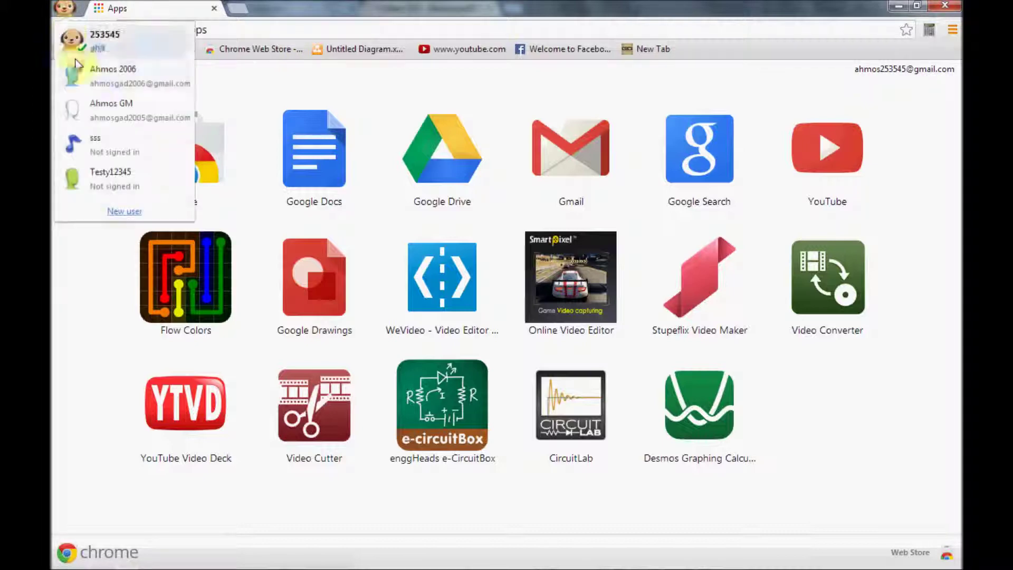
pyautogui.click(116, 85)
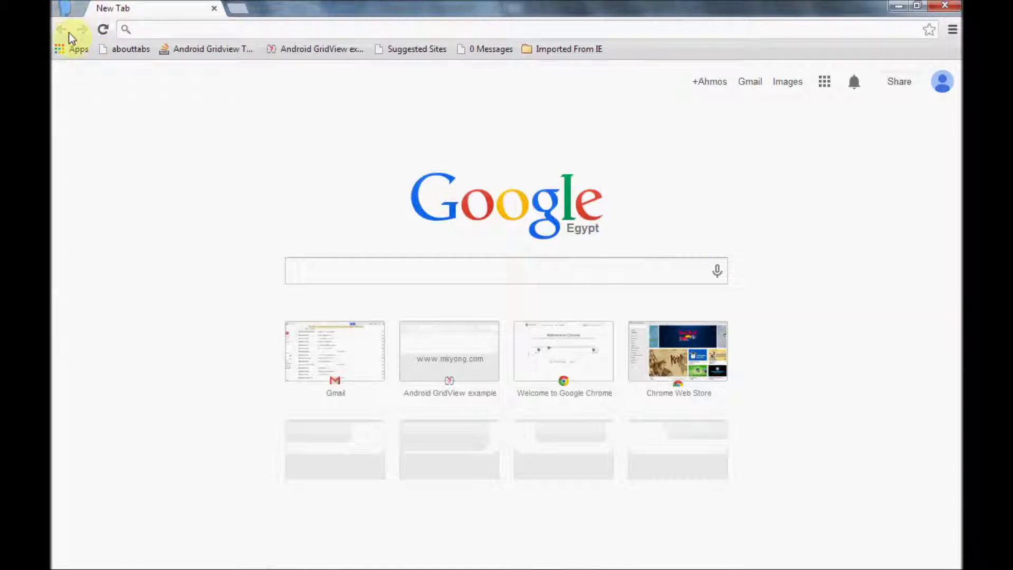
pyautogui.click(72, 49)
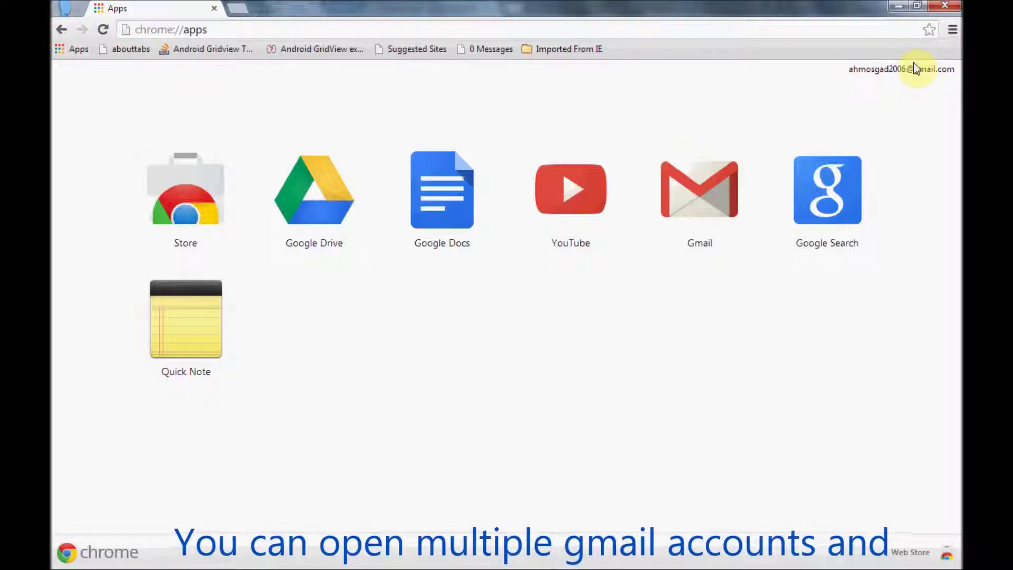
pyautogui.click(64, 7)
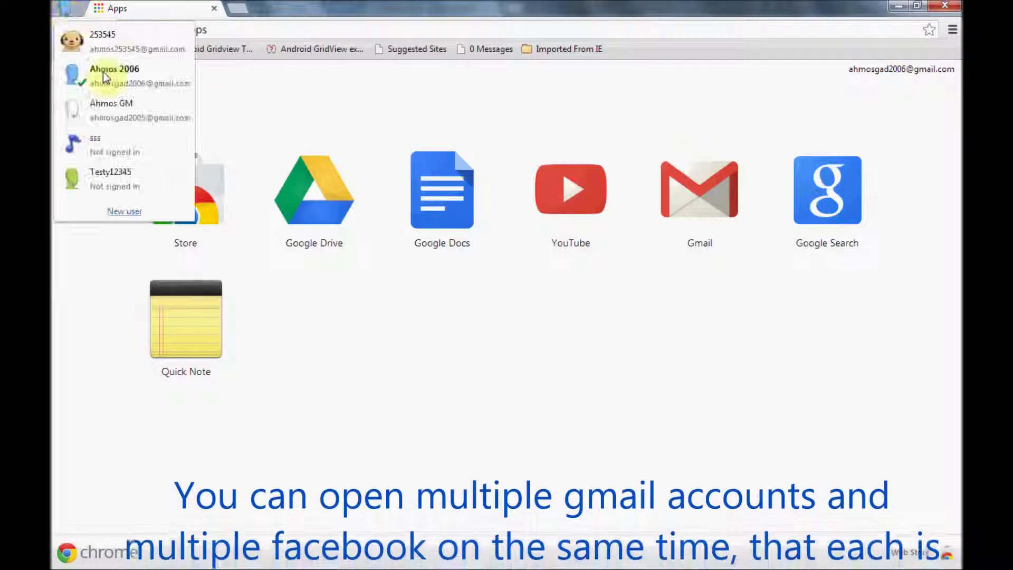
pyautogui.click(151, 179)
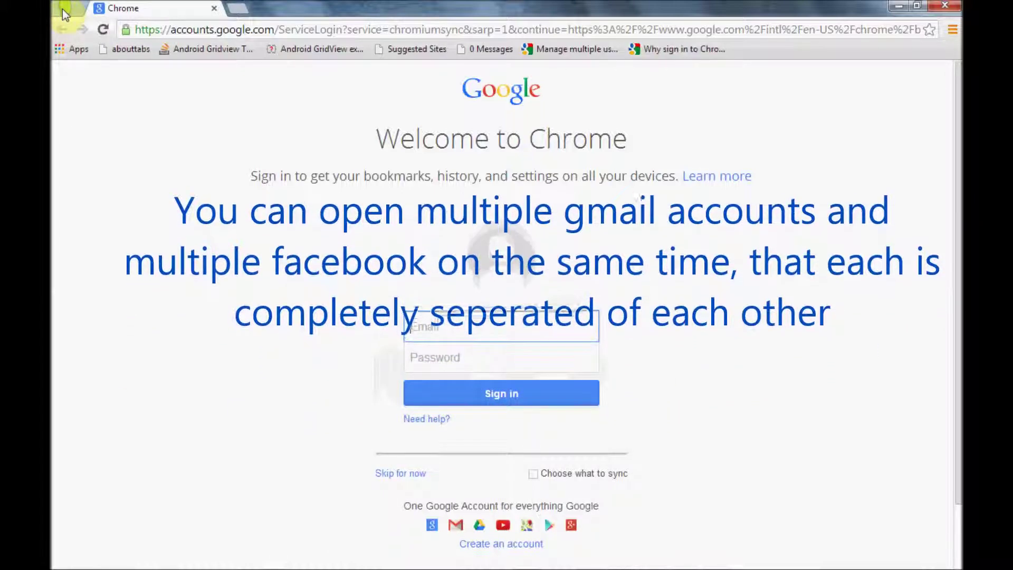
# Show the five-profile avatar list over the Welcome to Chrome sign-in page
pyautogui.moveTo(699, 566)
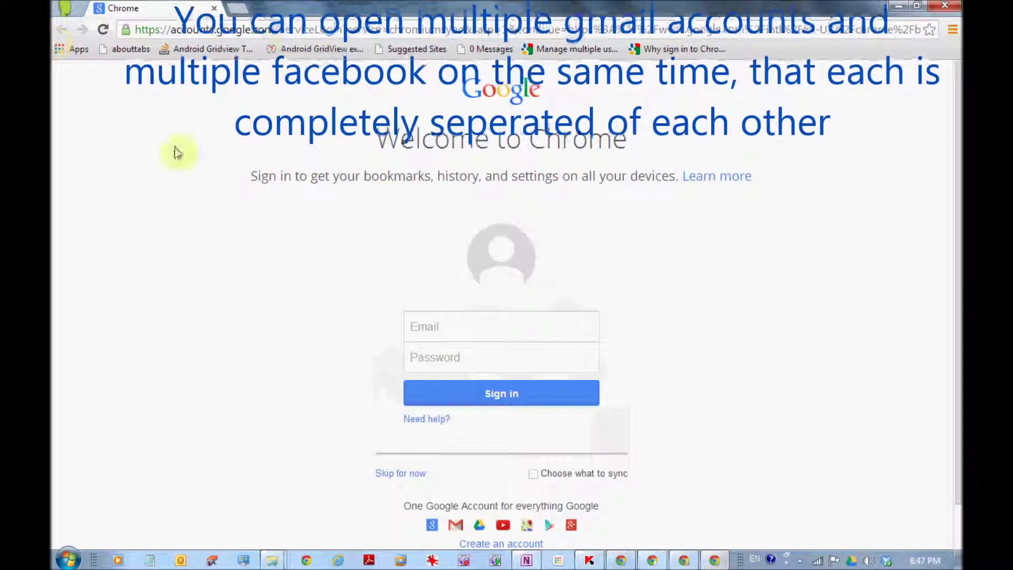
pyautogui.click(61, 6)
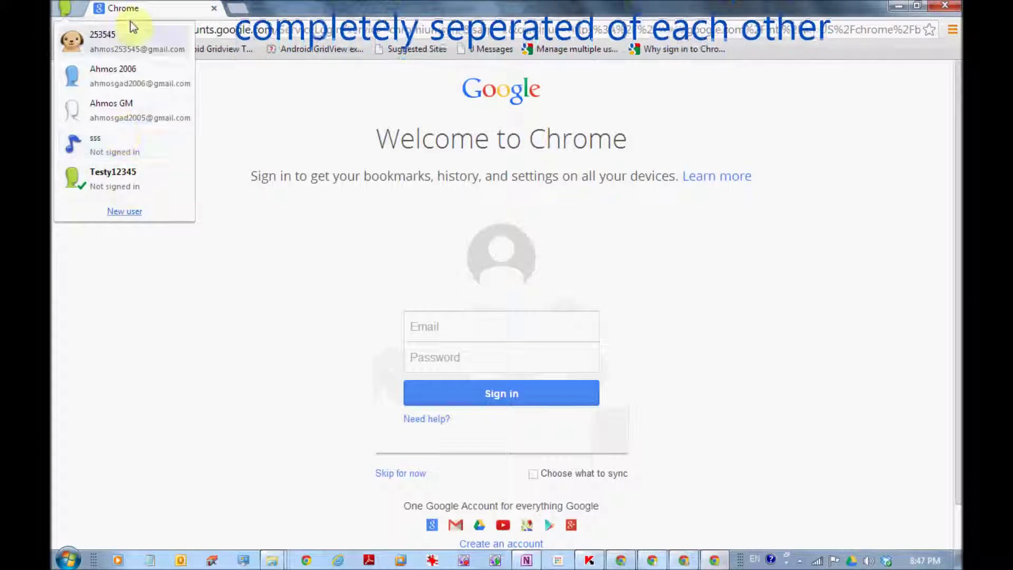
pyautogui.click(248, 177)
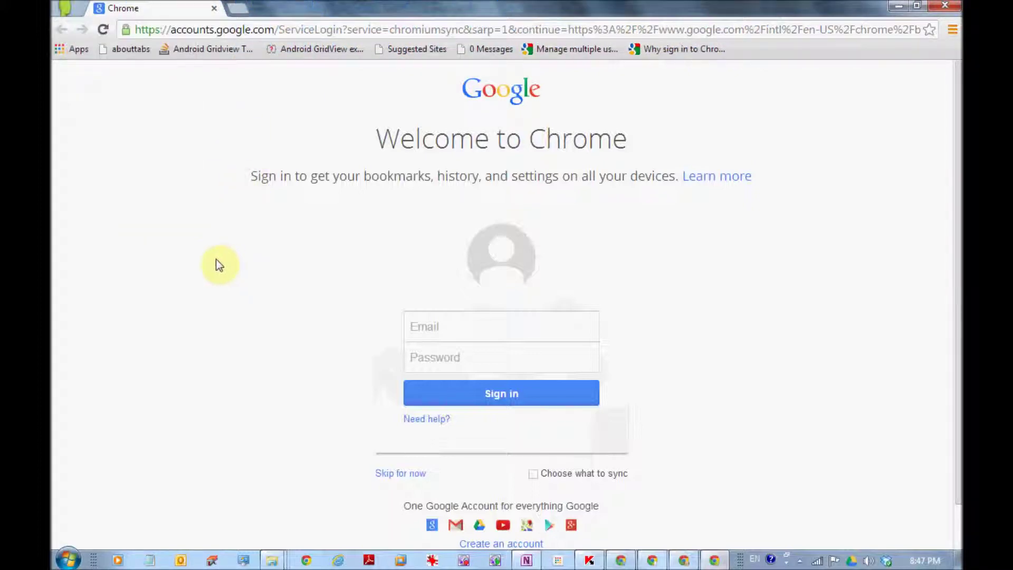
pyautogui.click(66, 8)
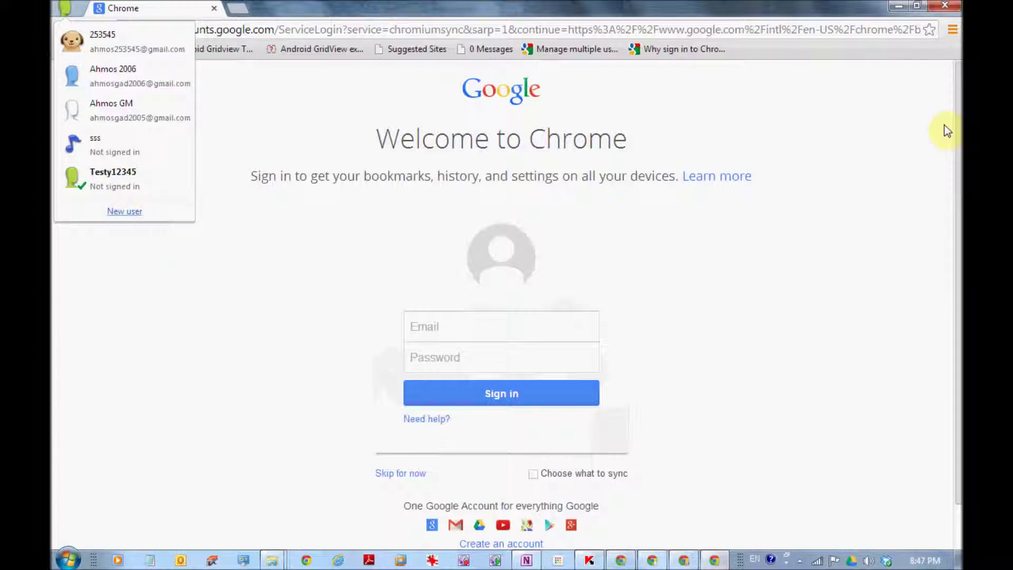
# From Chrome Settings' Users section, start adding a new user profile
pyautogui.click(953, 29)
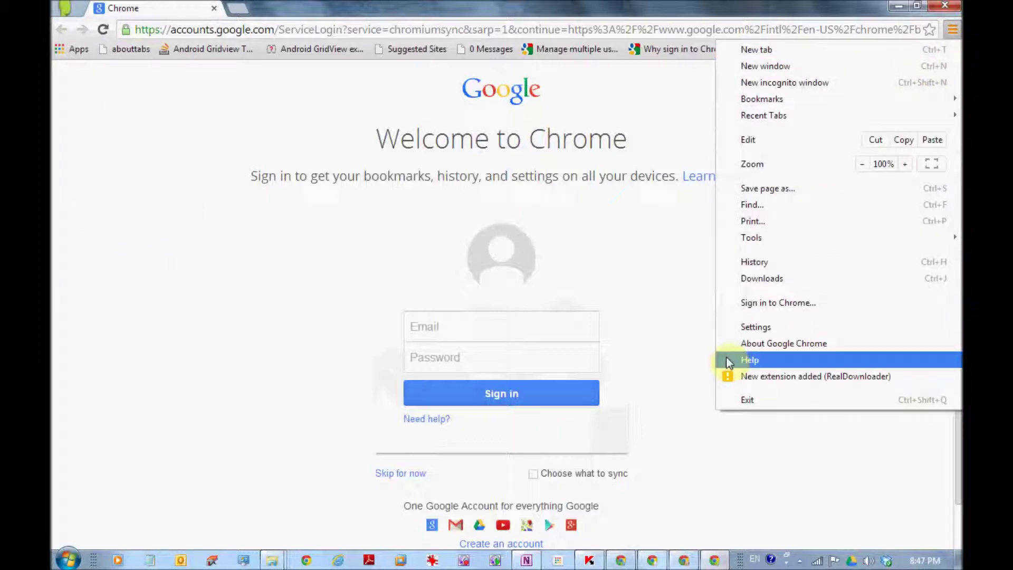
pyautogui.click(809, 336)
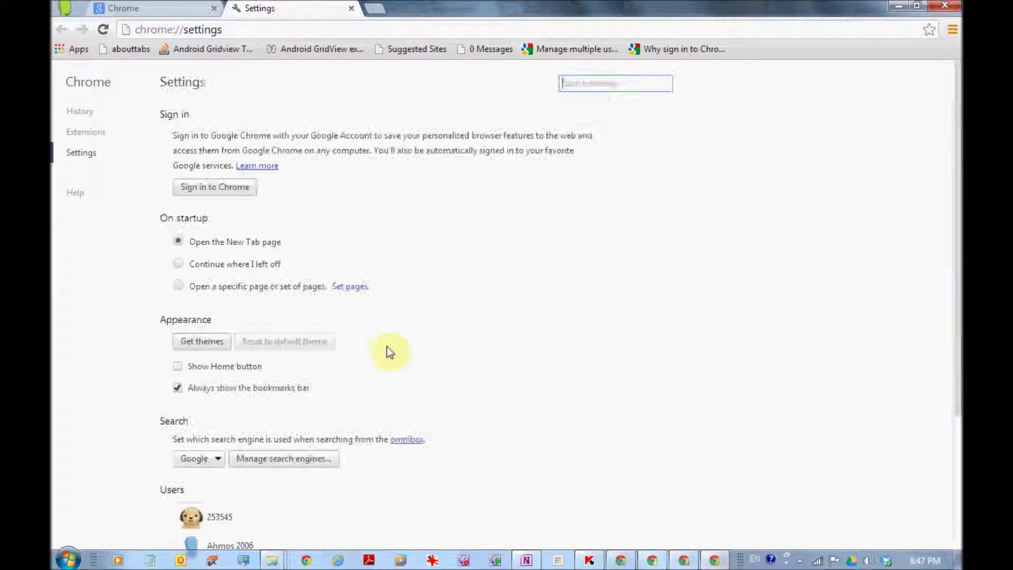
pyautogui.scroll(-4, 271, 228)
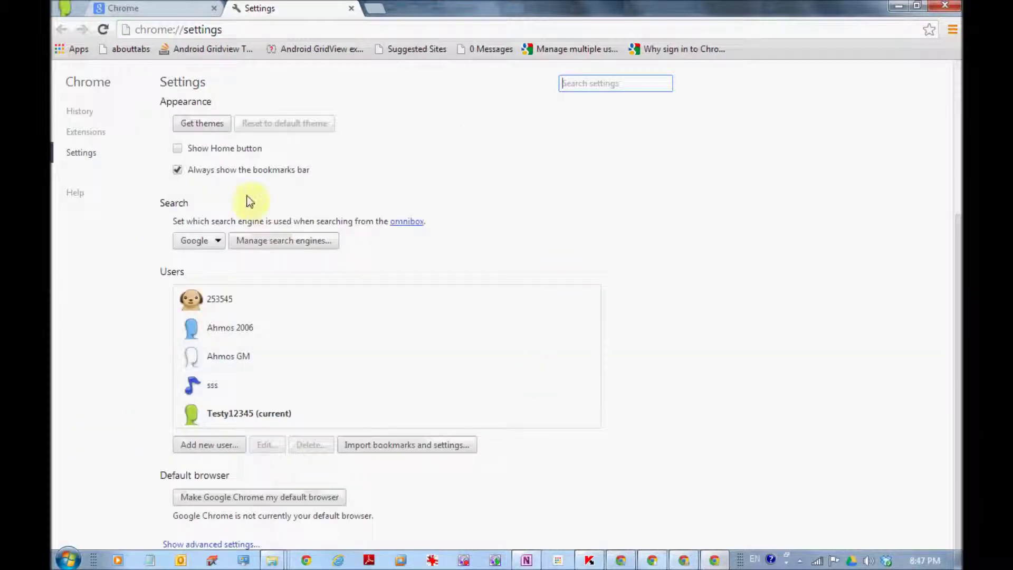
pyautogui.click(181, 445)
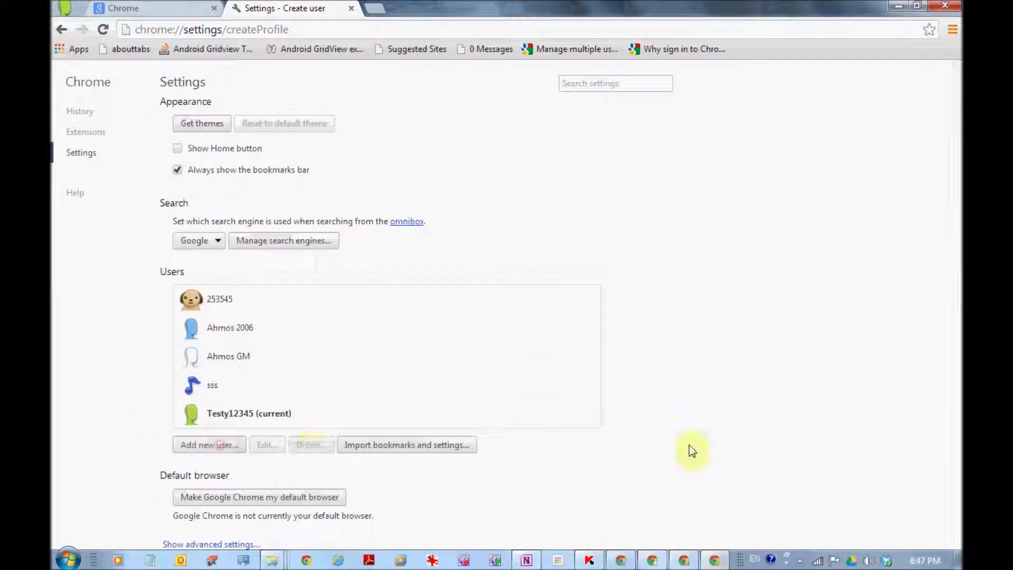
# Give the new profile the football avatar, rename Moonbeam to 'A', and create it
pyautogui.click(518, 305)
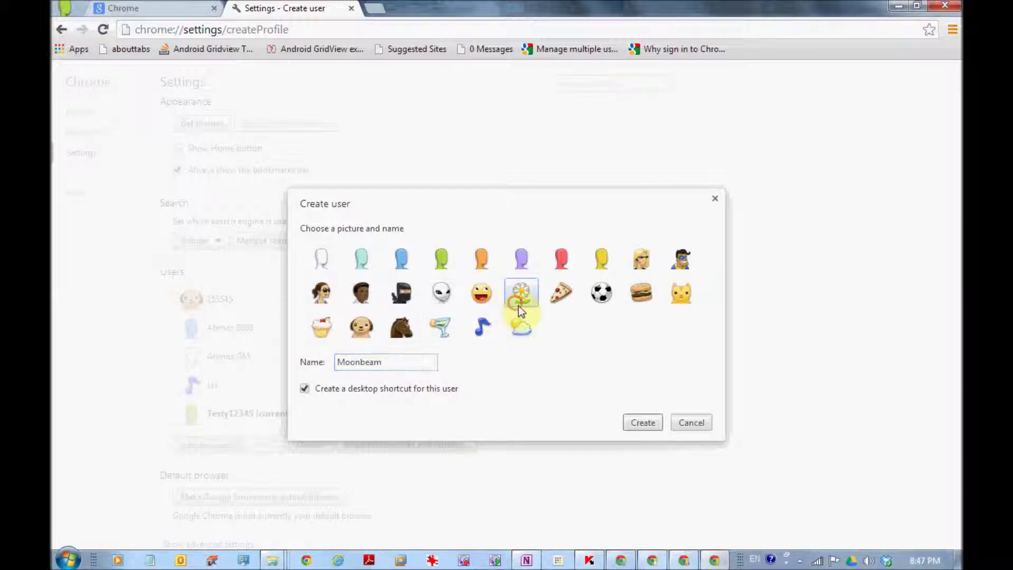
pyautogui.click(598, 299)
pyautogui.doubleClick(396, 357)
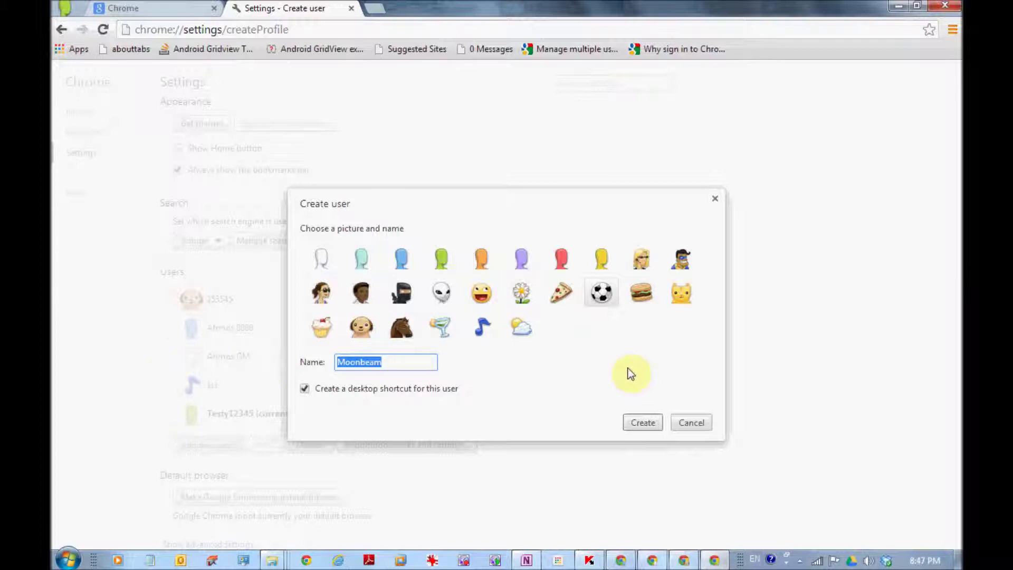
pyautogui.write('Ahmos354555')
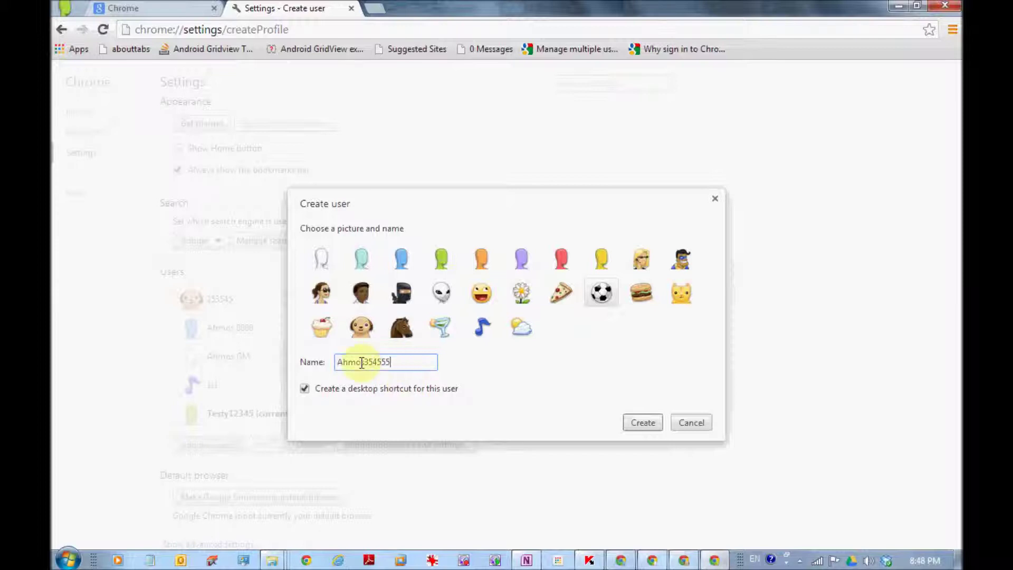
pyautogui.click(643, 422)
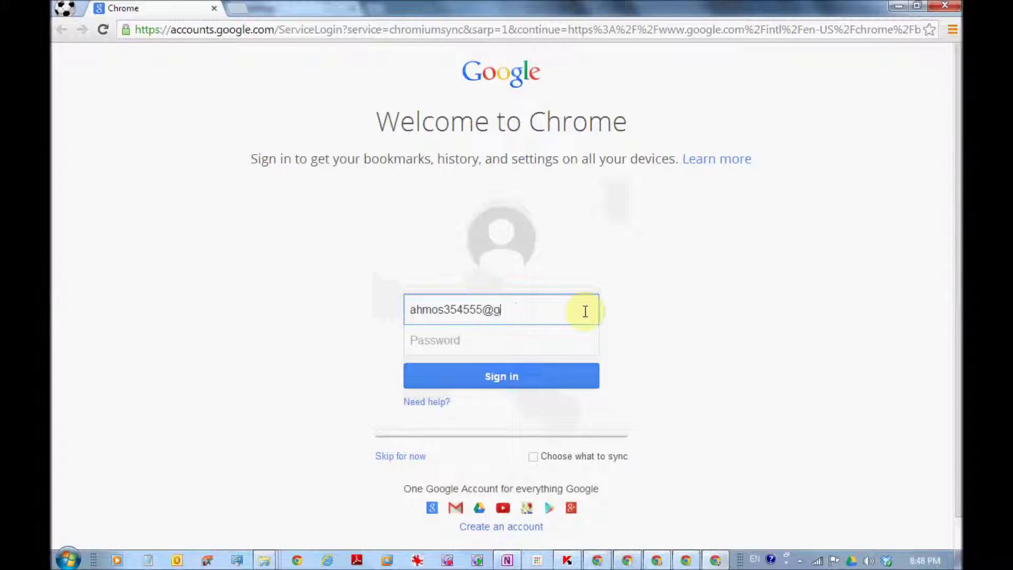
# Enter the football profile's account e-mail and password to finish signing in
pyautogui.press('Tab')
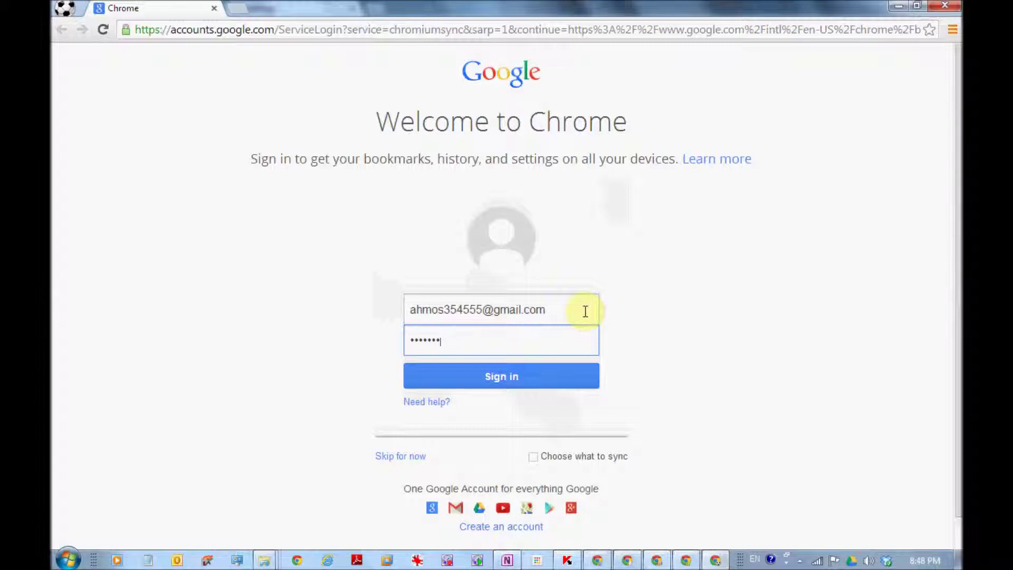
pyautogui.press('BackSpace')
pyautogui.press('BackSpace')
pyautogui.press('BackSpace')
pyautogui.press('BackSpace')
pyautogui.press('BackSpace')
pyautogui.write('a')
pyautogui.press('Return')
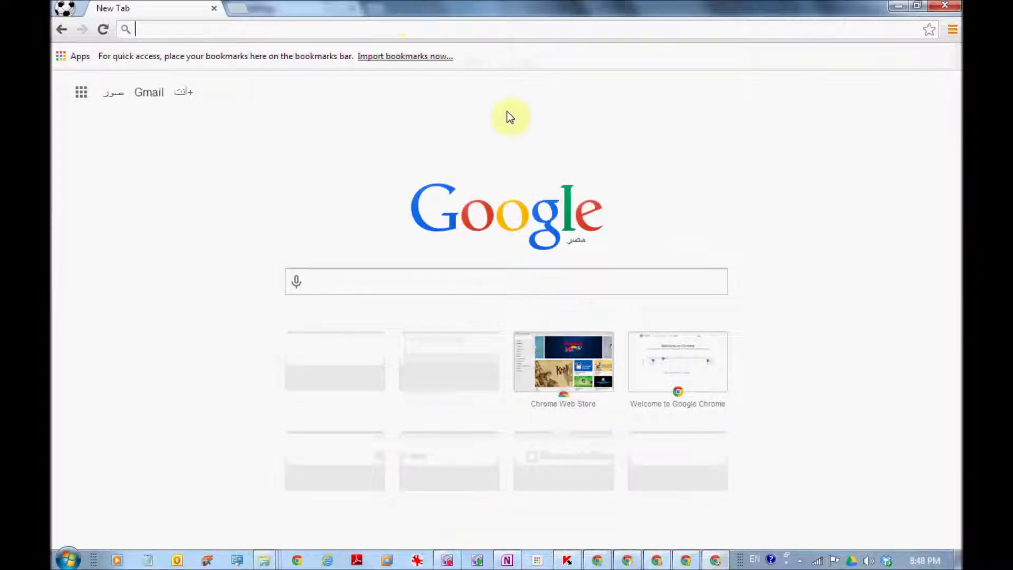
# Open the new account's Gmail inbox, dismiss the signed-in notice, and show the profile list
pyautogui.click(147, 94)
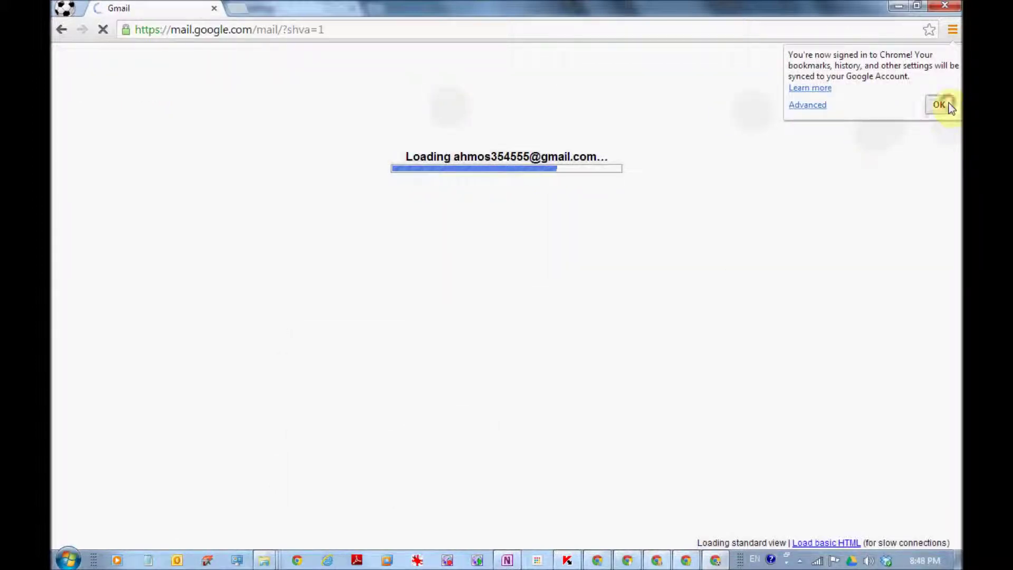
pyautogui.click(947, 104)
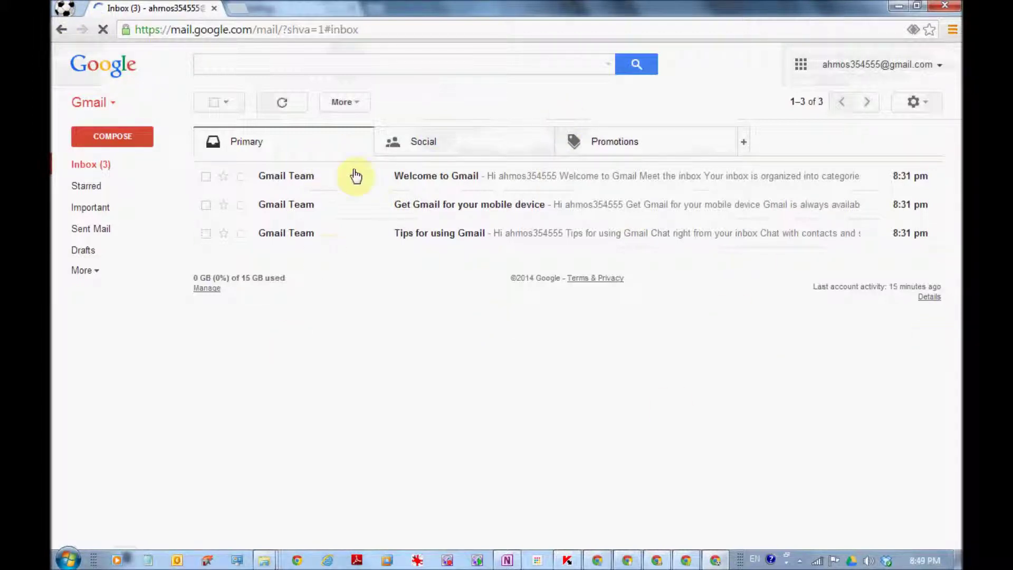
pyautogui.click(954, 32)
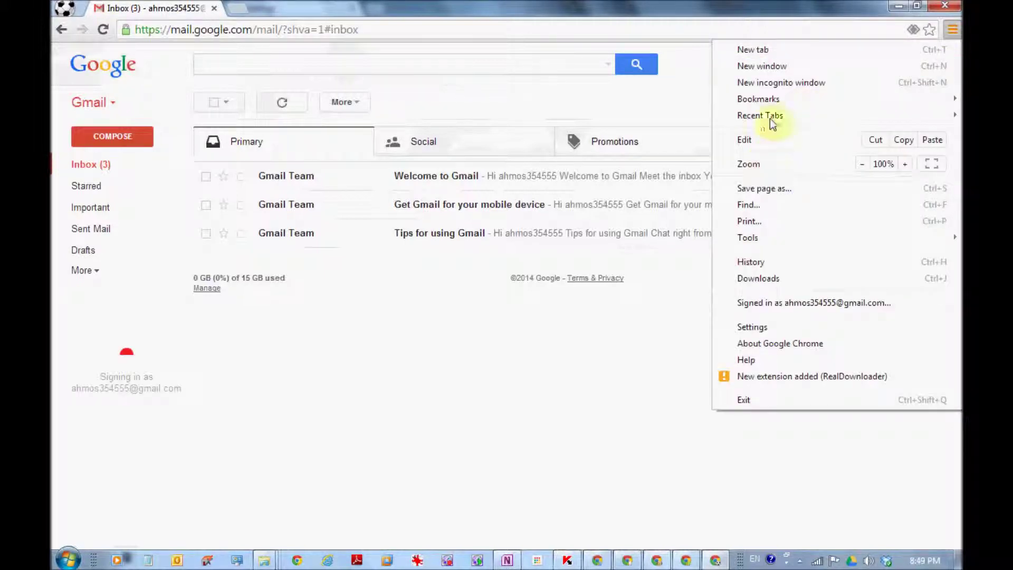
pyautogui.moveTo(774, 109)
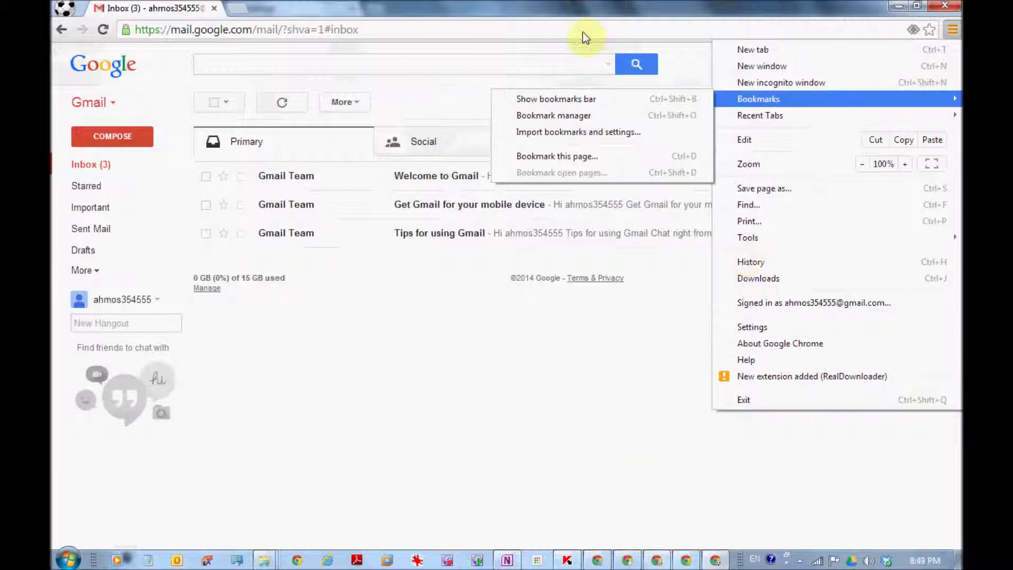
pyautogui.click(335, 414)
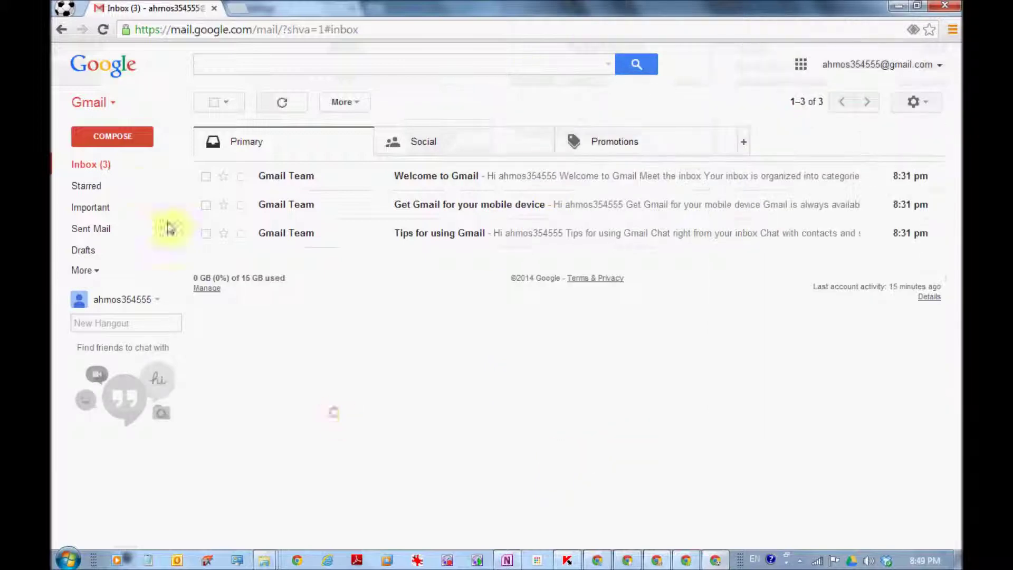
pyautogui.click(68, 9)
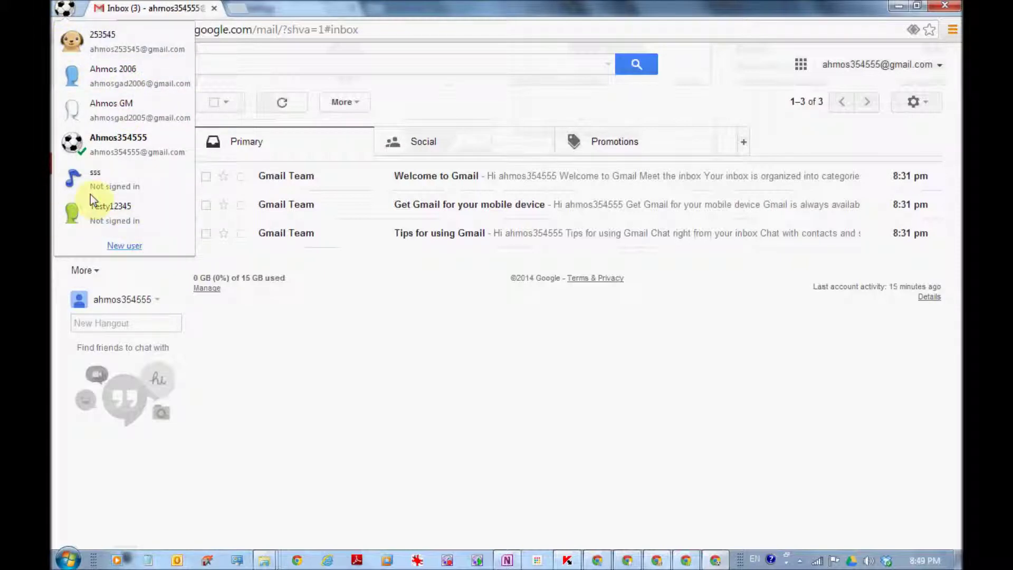
pyautogui.moveTo(117, 157)
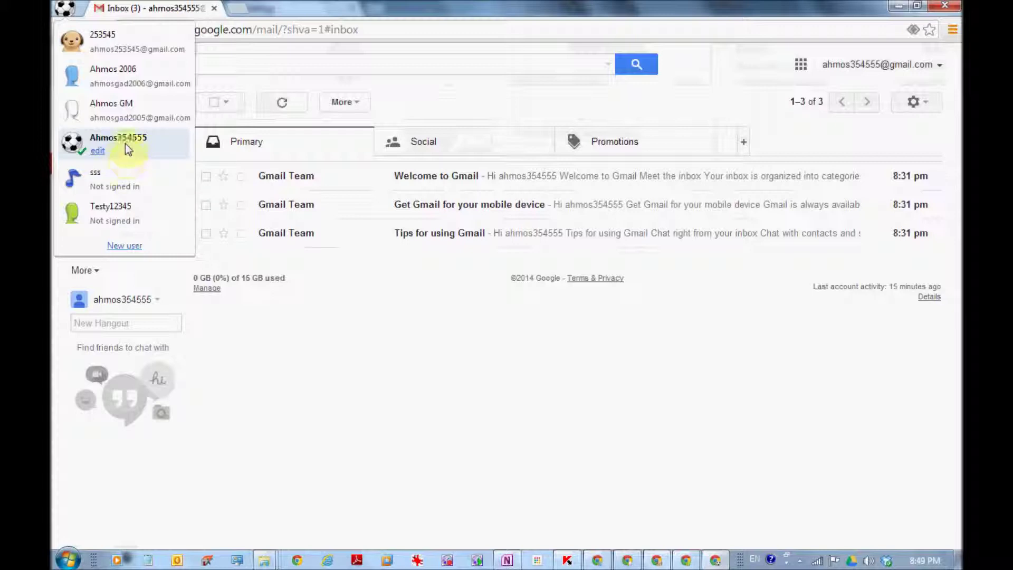
# Switch to the blue-avatar profile and open its Gmail inbox with 40 conversations
pyautogui.click(136, 77)
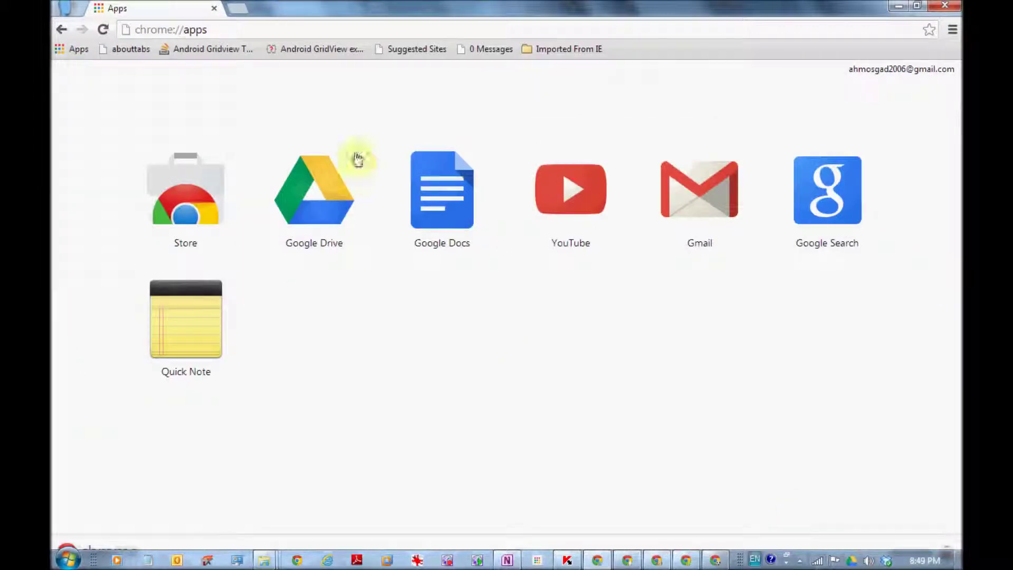
pyautogui.click(931, 72)
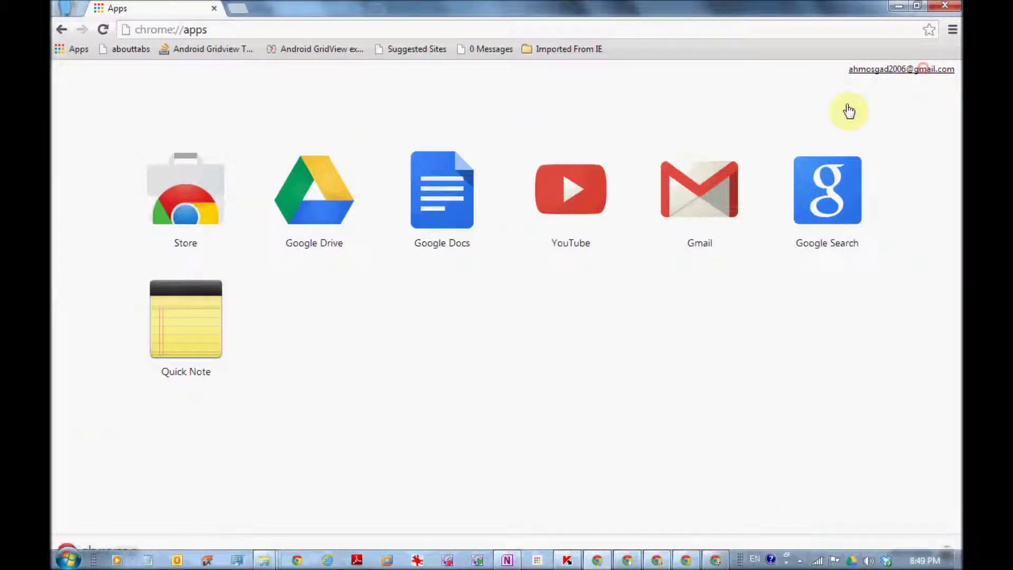
pyautogui.click(865, 139)
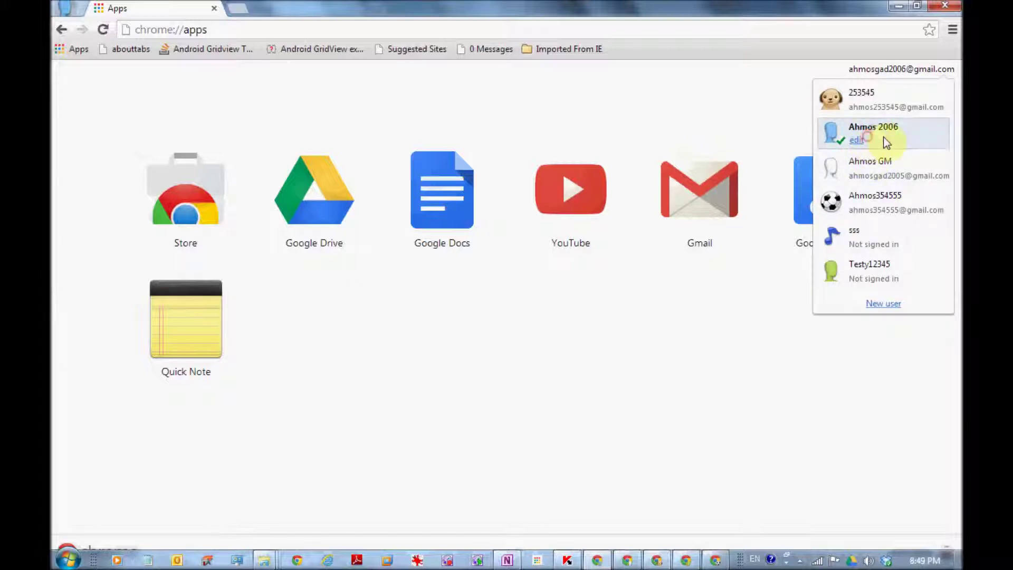
pyautogui.click(696, 200)
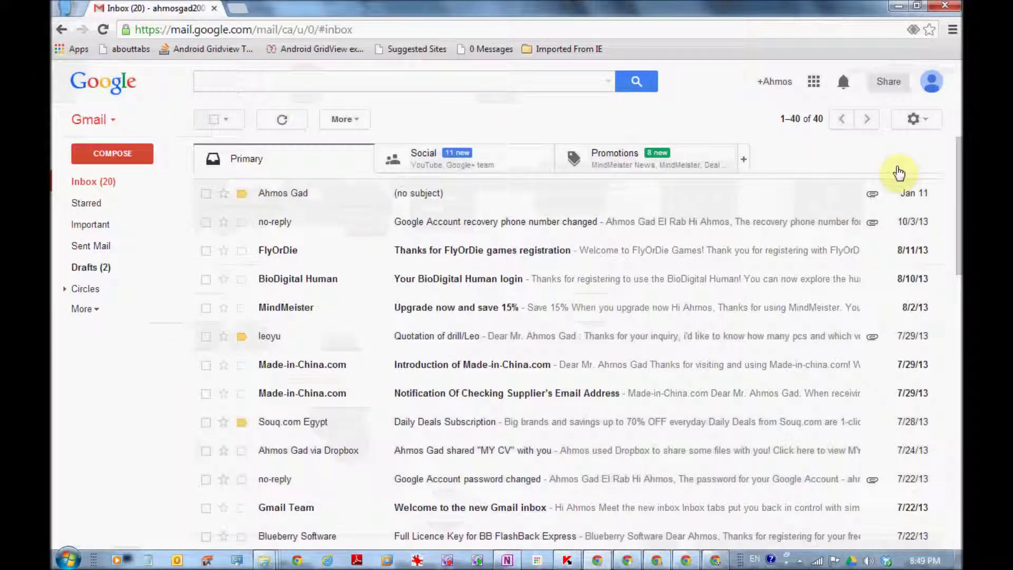
# Switch via the white-avatar profile to Testy12345 and show its Welcome to Chrome page
pyautogui.click(66, 11)
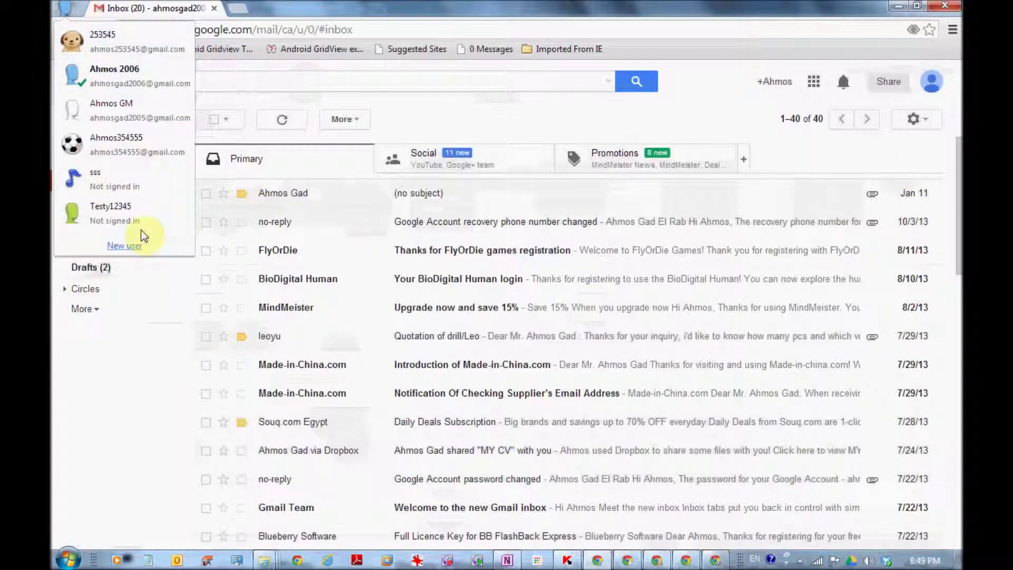
pyautogui.click(140, 111)
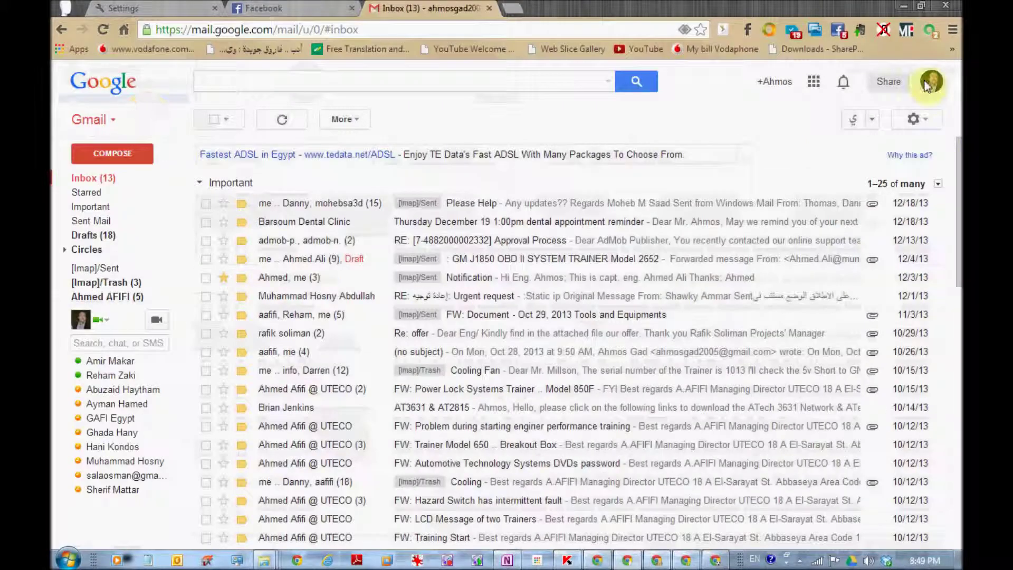
pyautogui.click(70, 11)
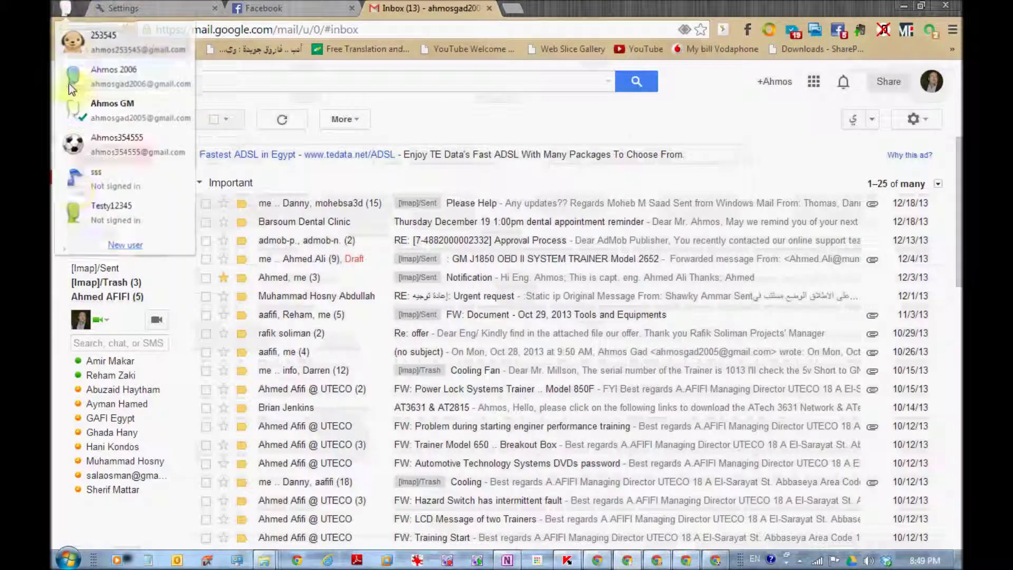
pyautogui.click(144, 214)
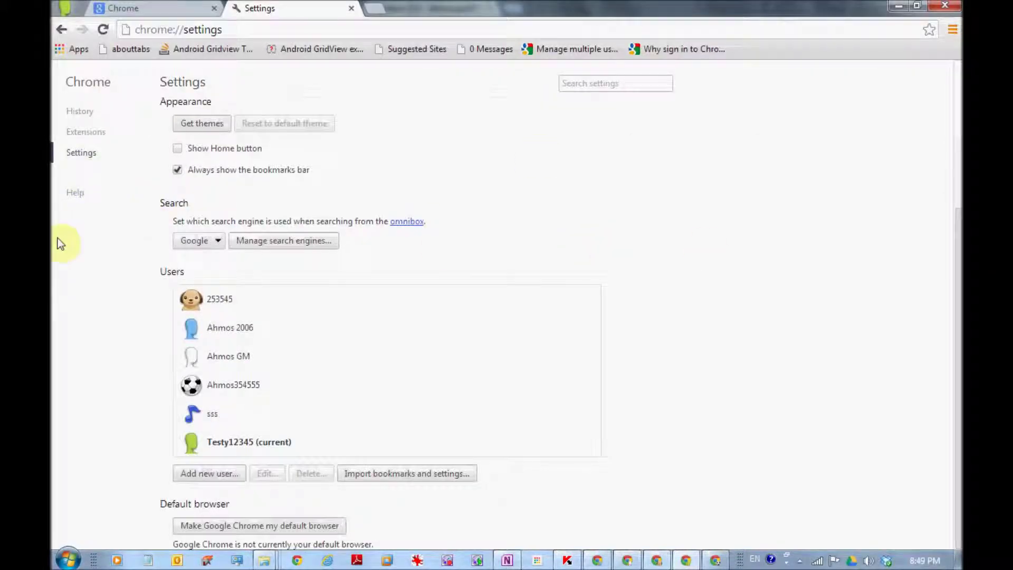
pyautogui.click(147, 5)
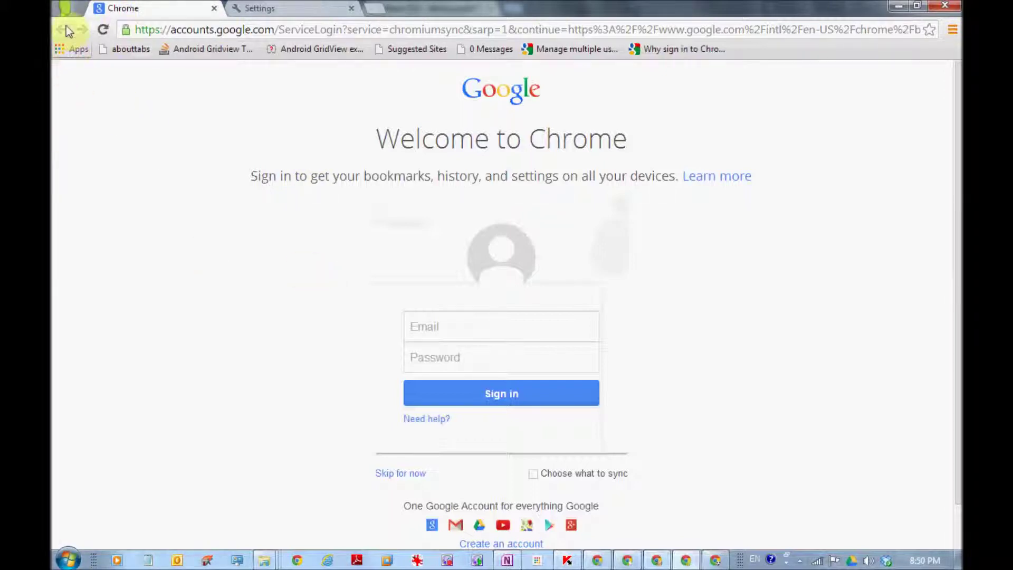
pyautogui.click(65, 8)
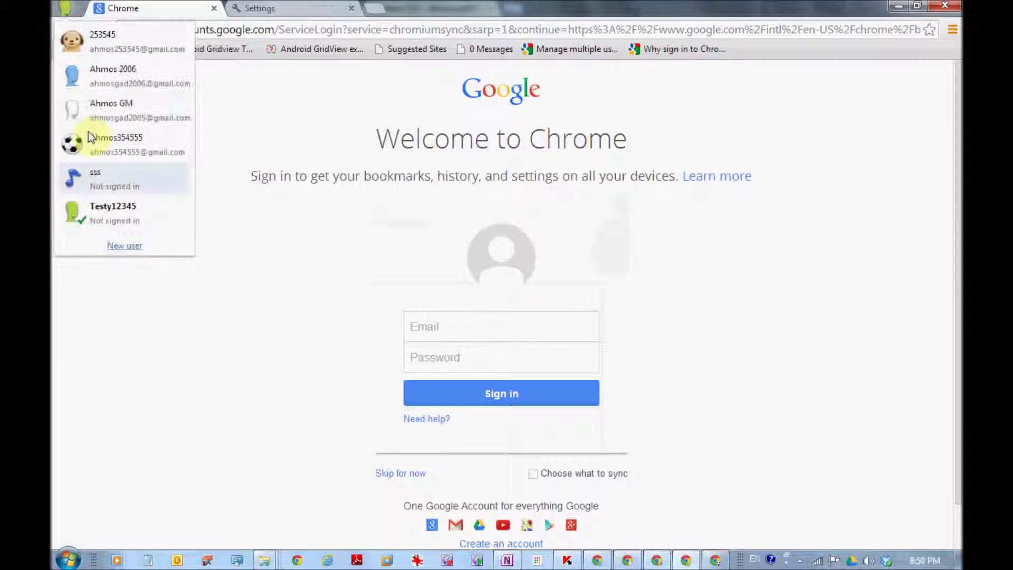
# Switch to the 253545 profile and view its apps page
pyautogui.click(91, 39)
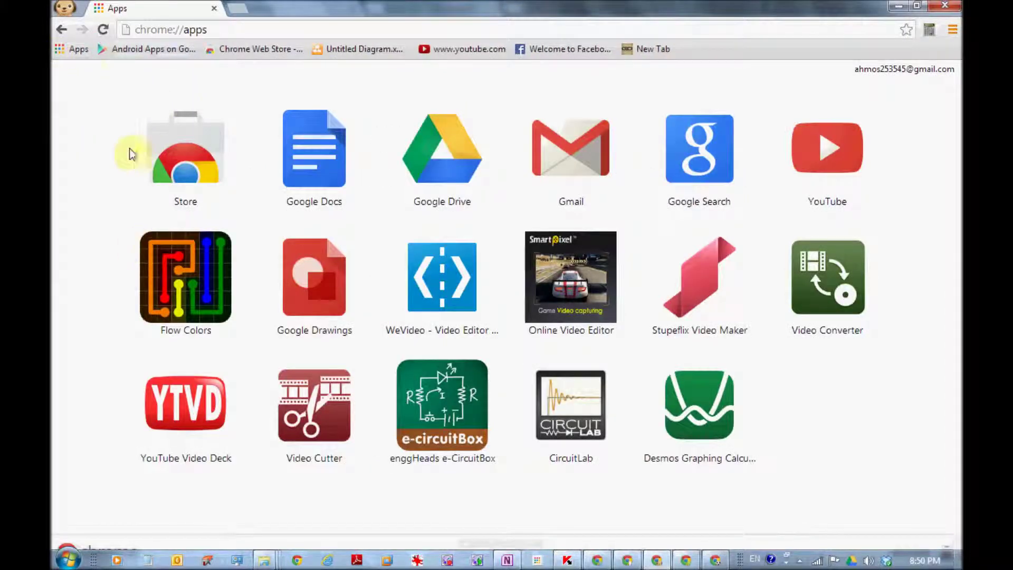
pyautogui.click(71, 11)
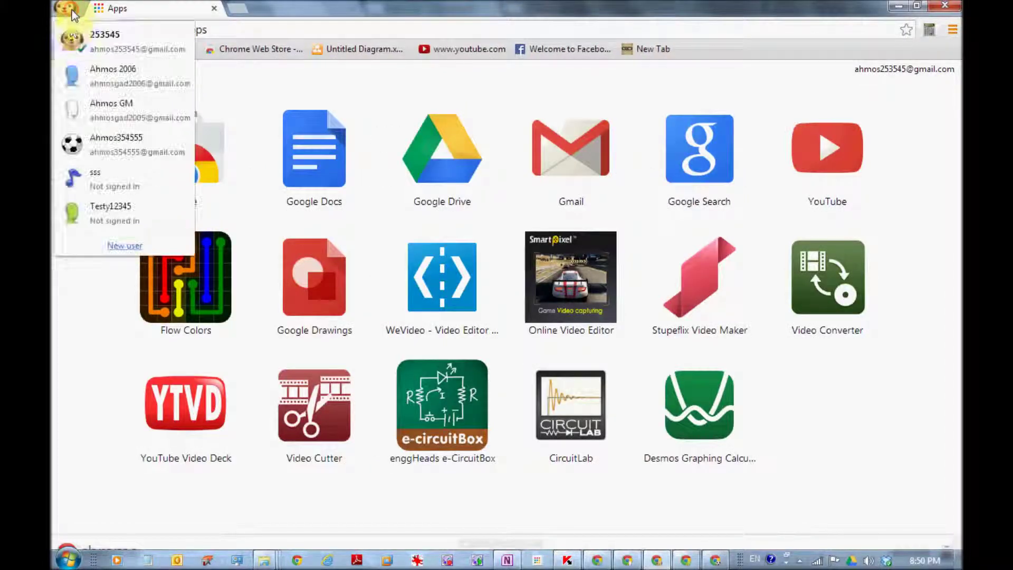
pyautogui.click(716, 481)
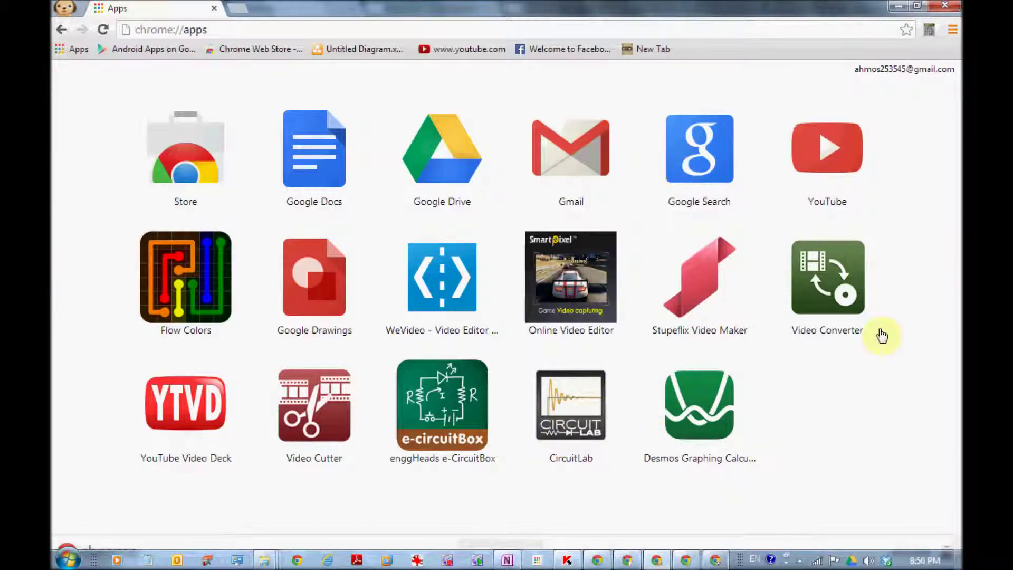
# Check the 253545 bookmarks list, then return to the white-avatar profile's Gmail window
pyautogui.click(950, 30)
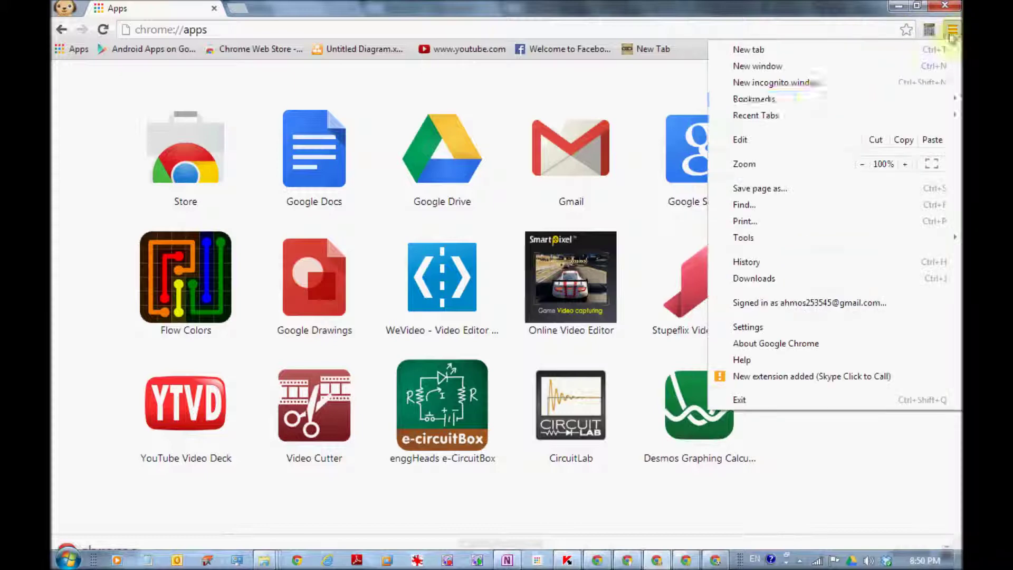
pyautogui.moveTo(814, 99)
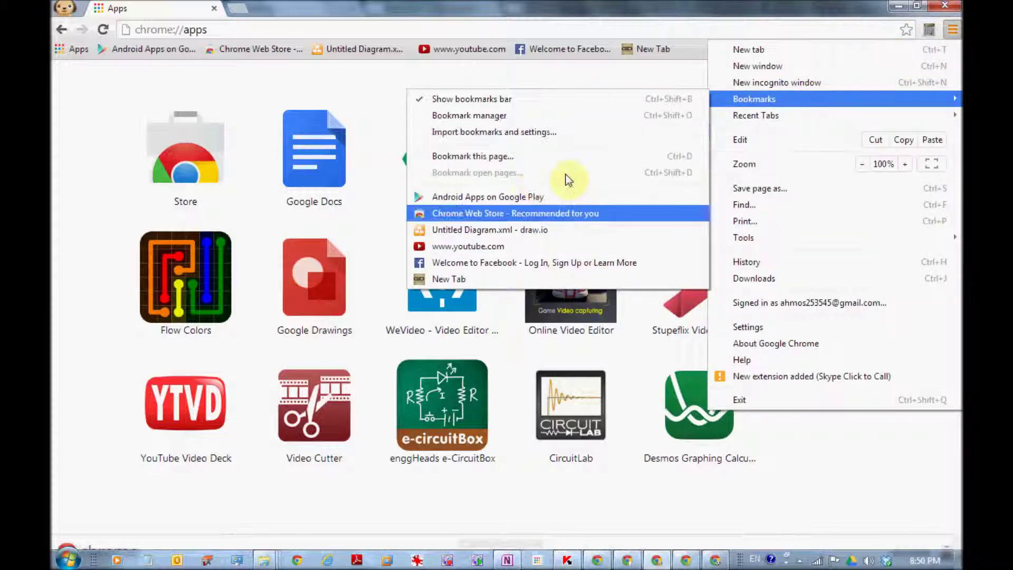
pyautogui.click(65, 9)
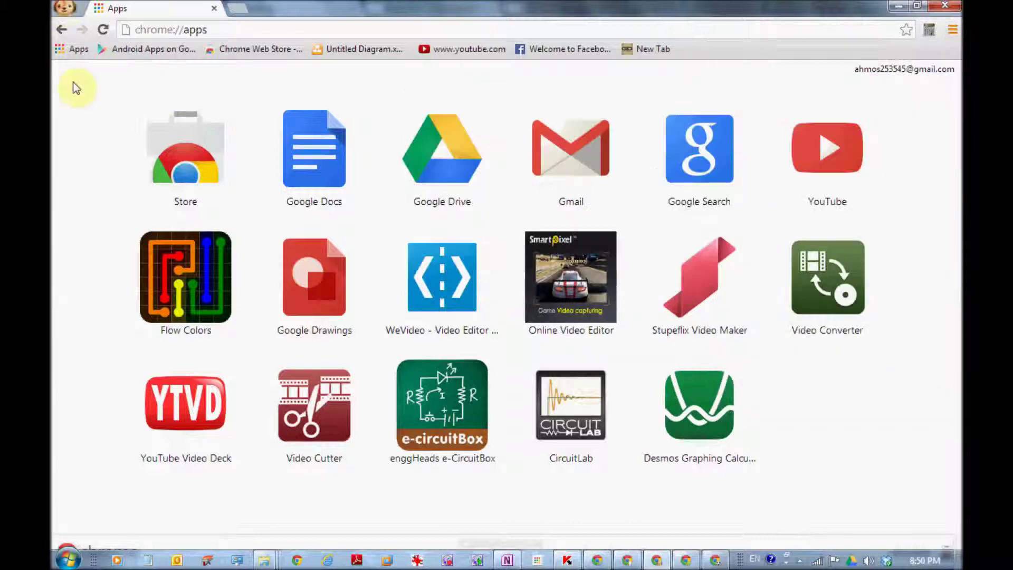
pyautogui.click(66, 8)
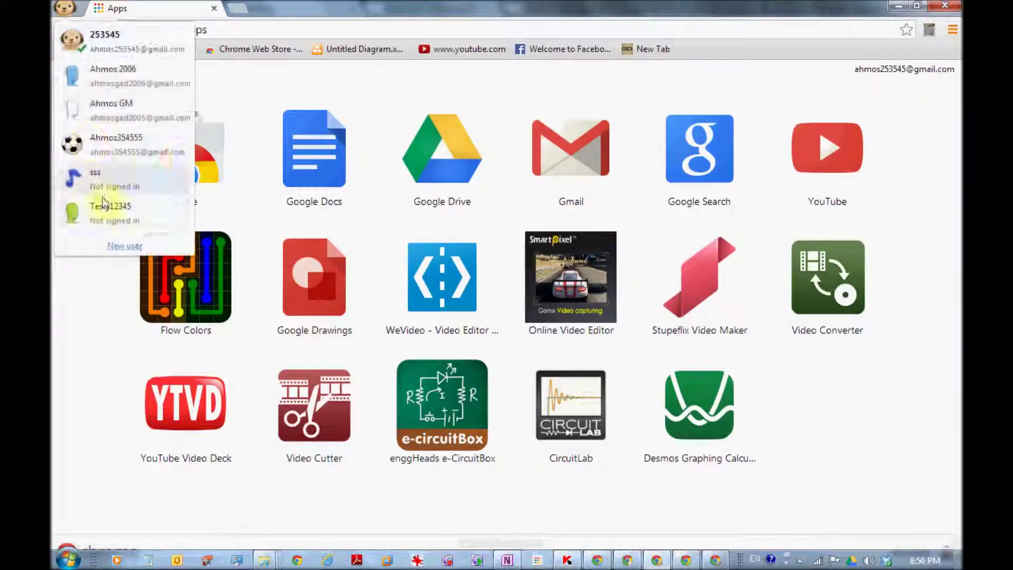
pyautogui.click(144, 122)
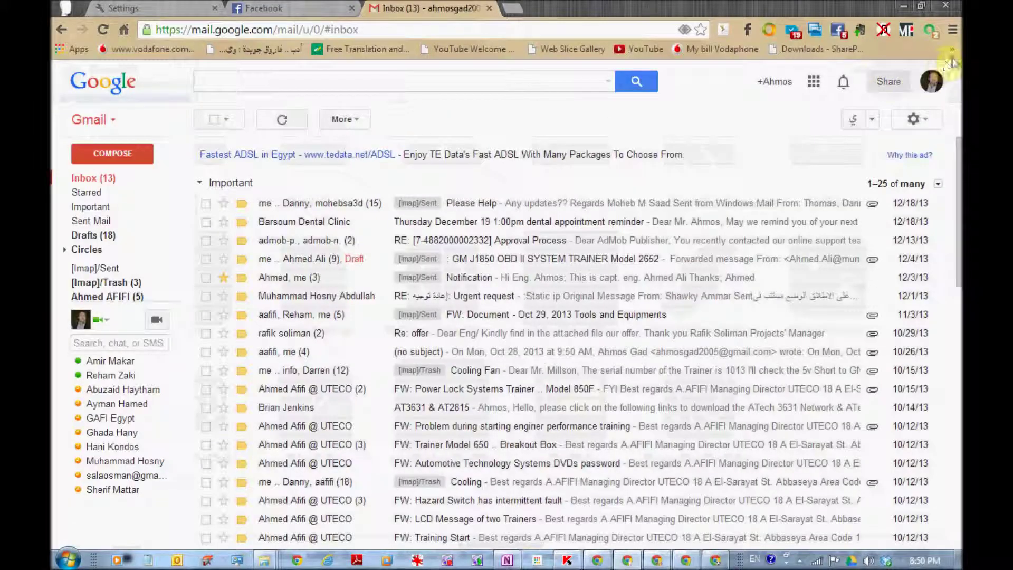
# Review the white-avatar profile's bookmarks list
pyautogui.click(953, 31)
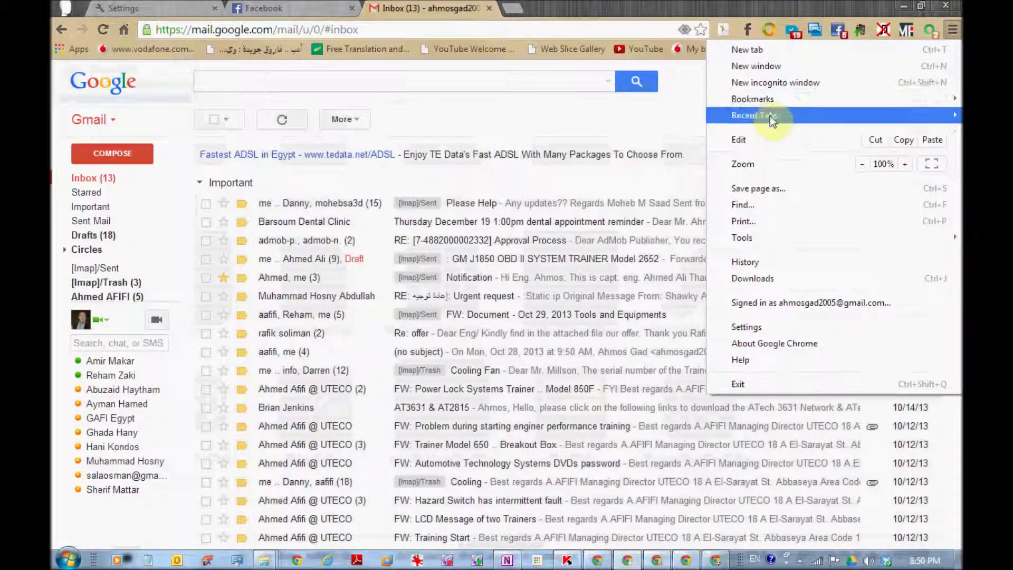
pyautogui.moveTo(770, 103)
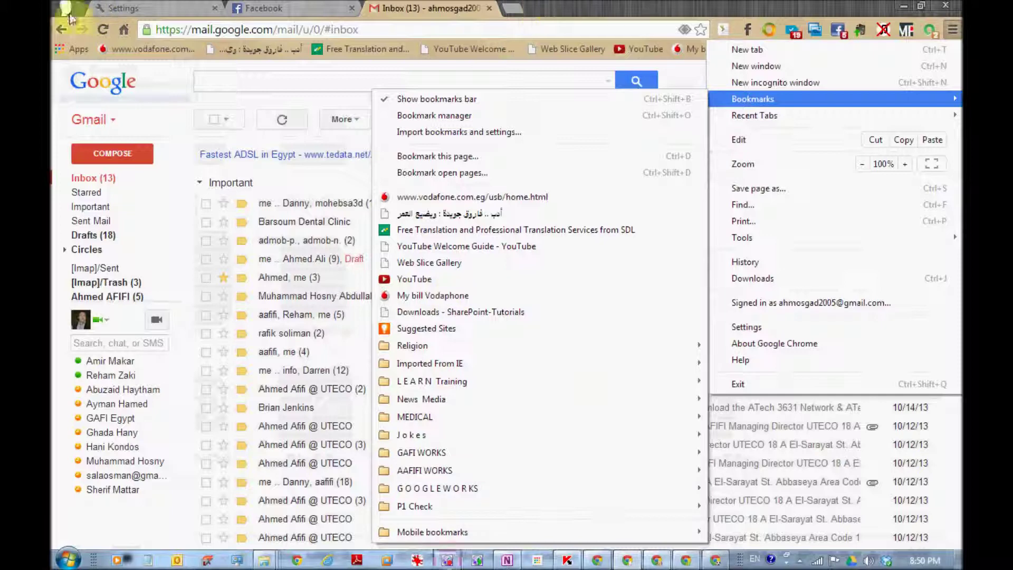
pyautogui.click(677, 12)
# Page through this profile's apps to the last set, then switch to its Facebook tab
pyautogui.click(79, 49)
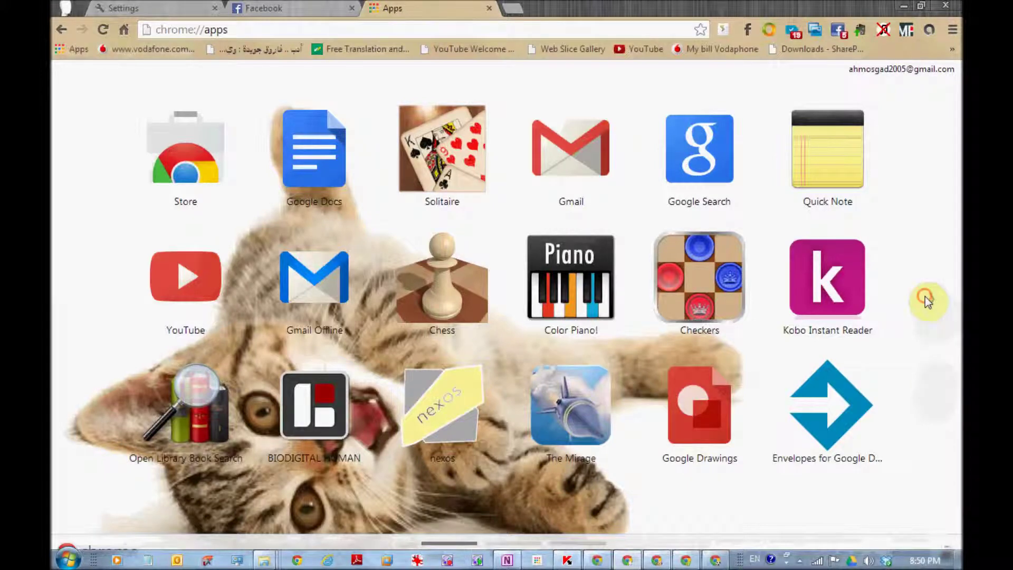
pyautogui.click(928, 298)
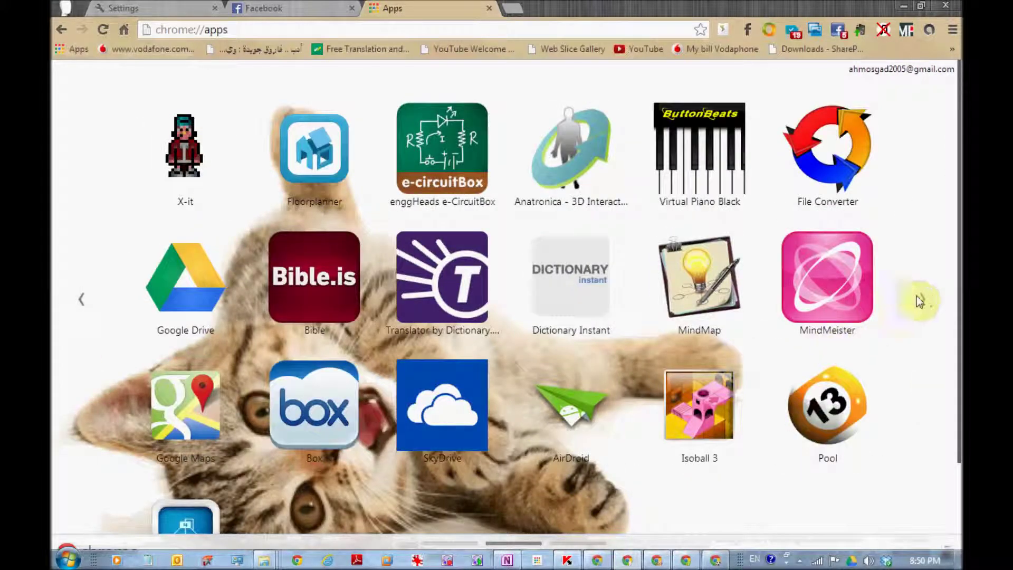
pyautogui.click(918, 299)
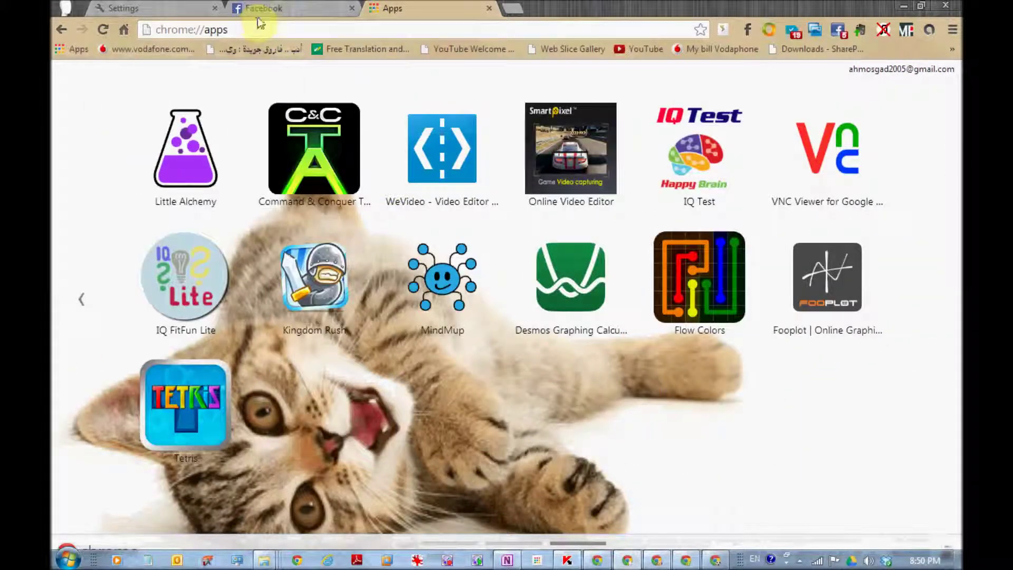
pyautogui.click(271, 8)
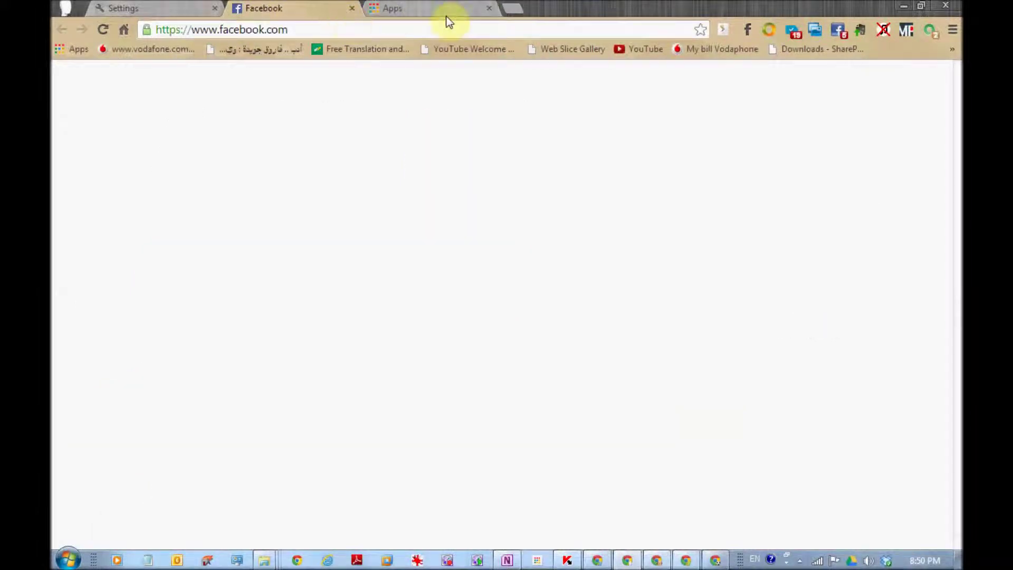
pyautogui.click(65, 9)
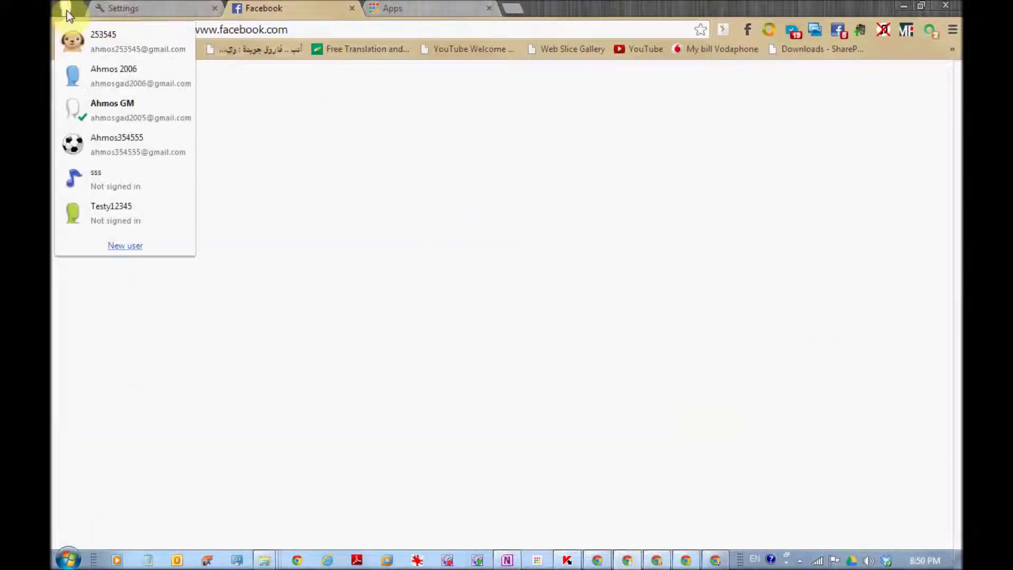
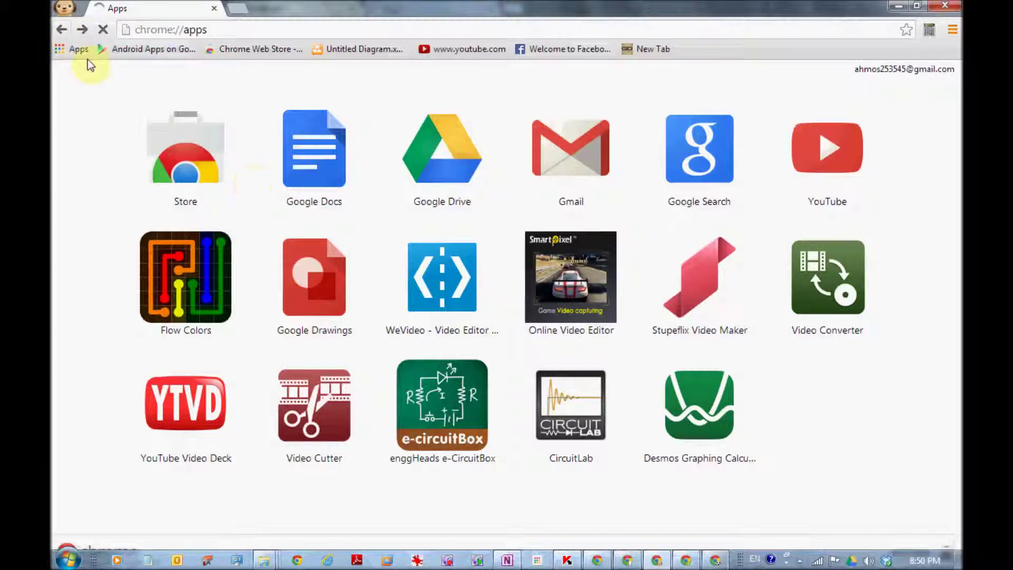
# Switch to another Chrome profile's window and load the YouTube home page from its bookmark
pyautogui.click(66, 10)
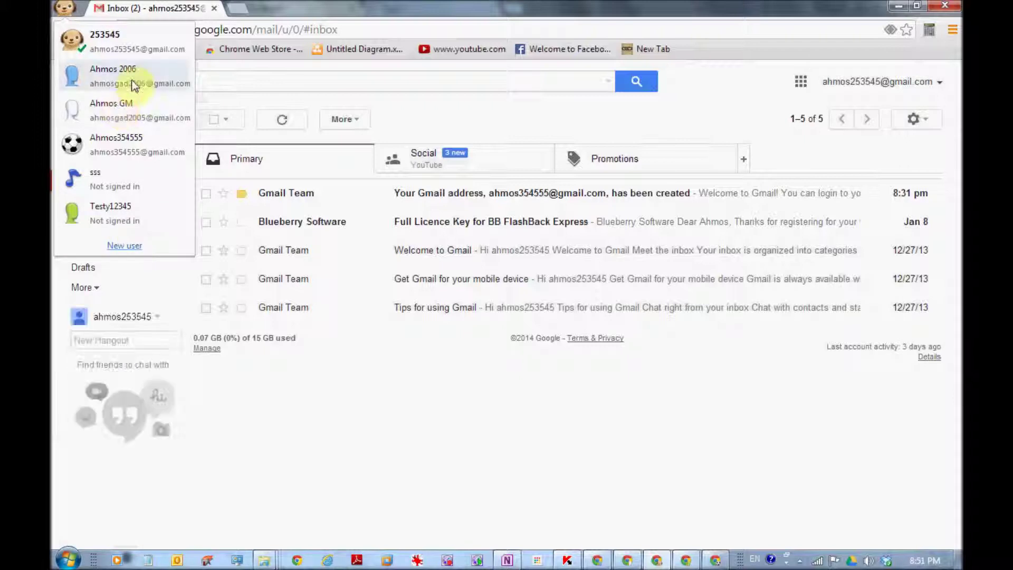
pyautogui.click(123, 108)
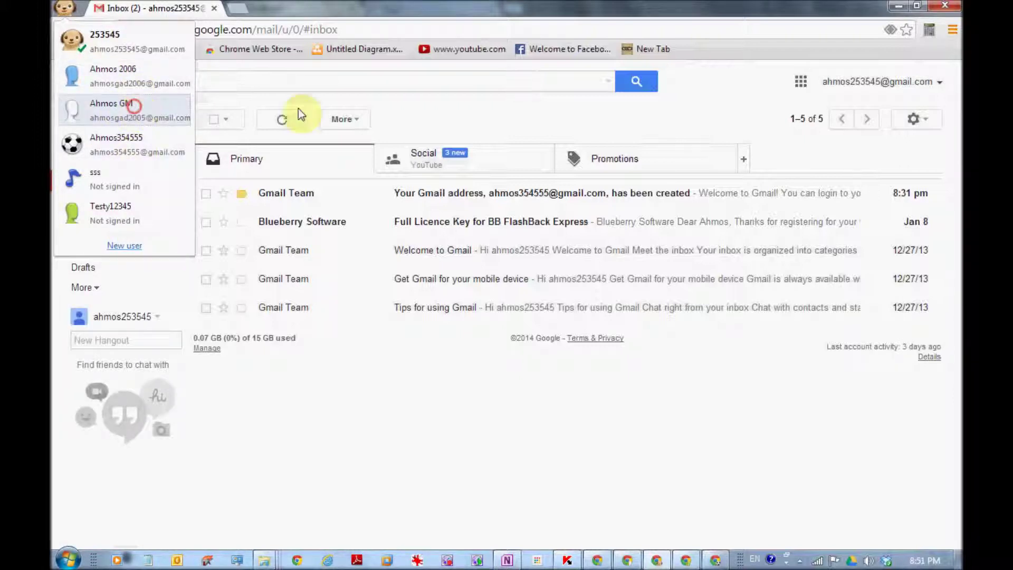
pyautogui.click(650, 49)
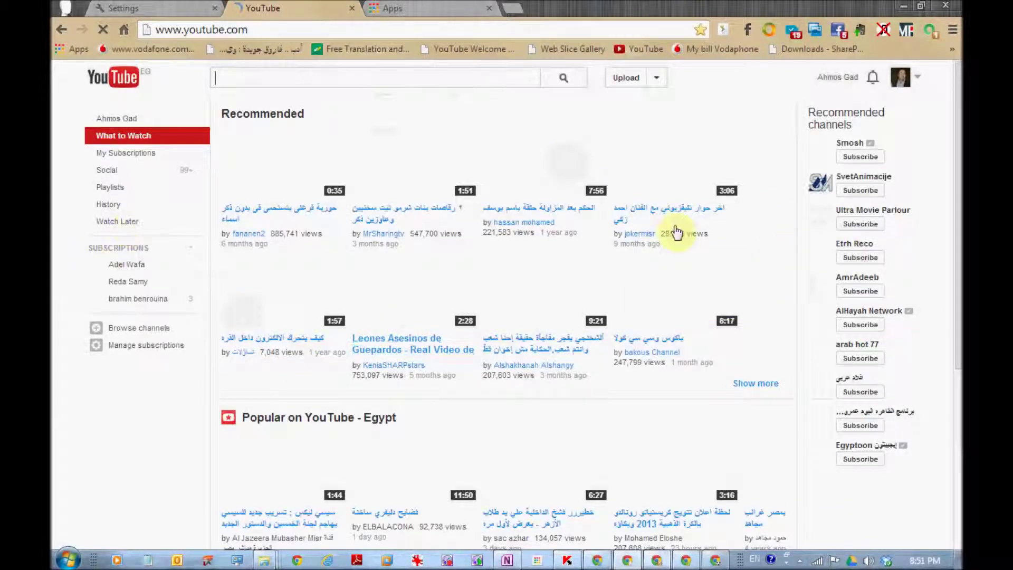
# Open the channel's Uploads list of 19 videos, copy its address, and switch to a second profile
pyautogui.click(919, 80)
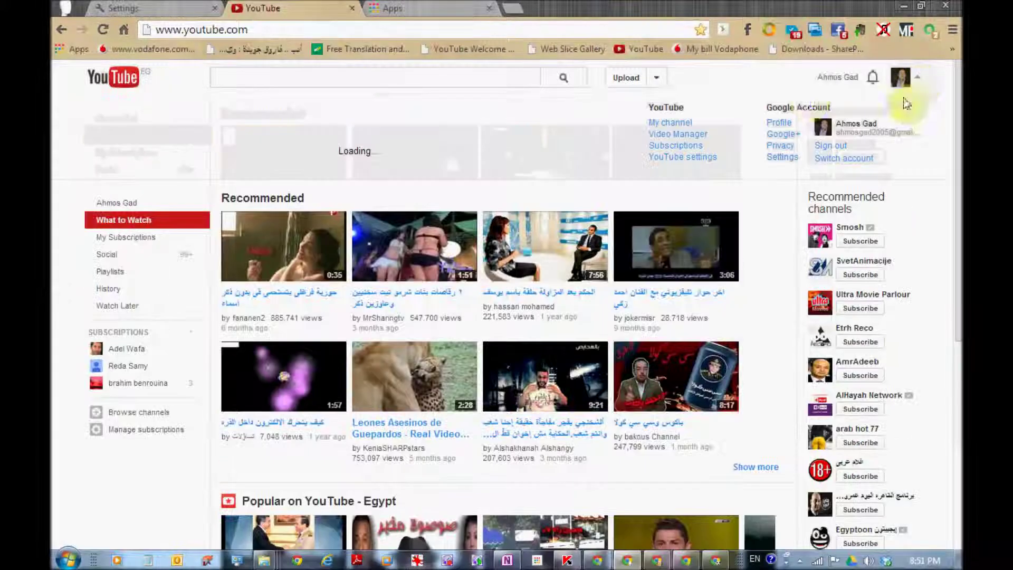
pyautogui.click(685, 127)
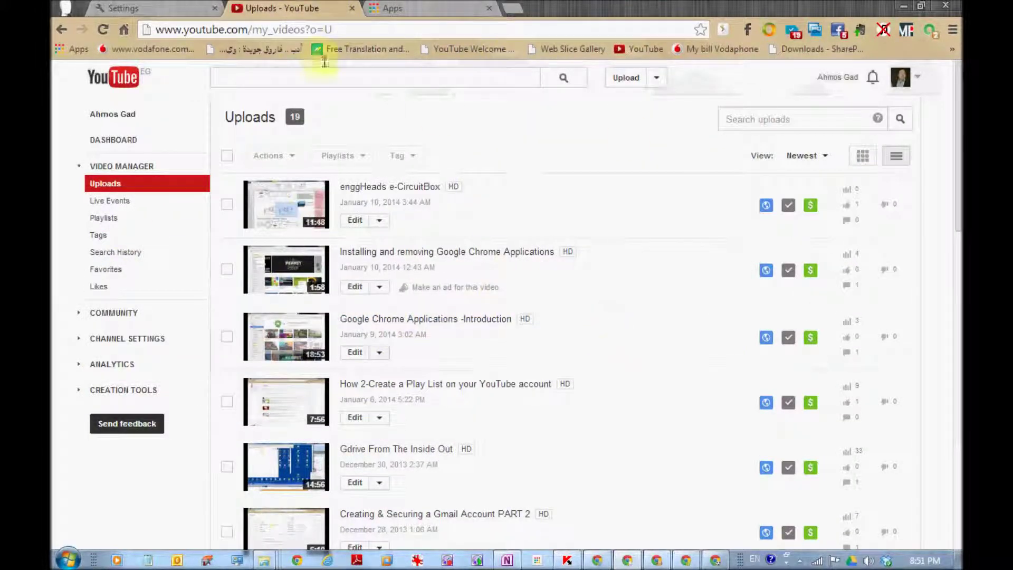
pyautogui.rightClick(309, 30)
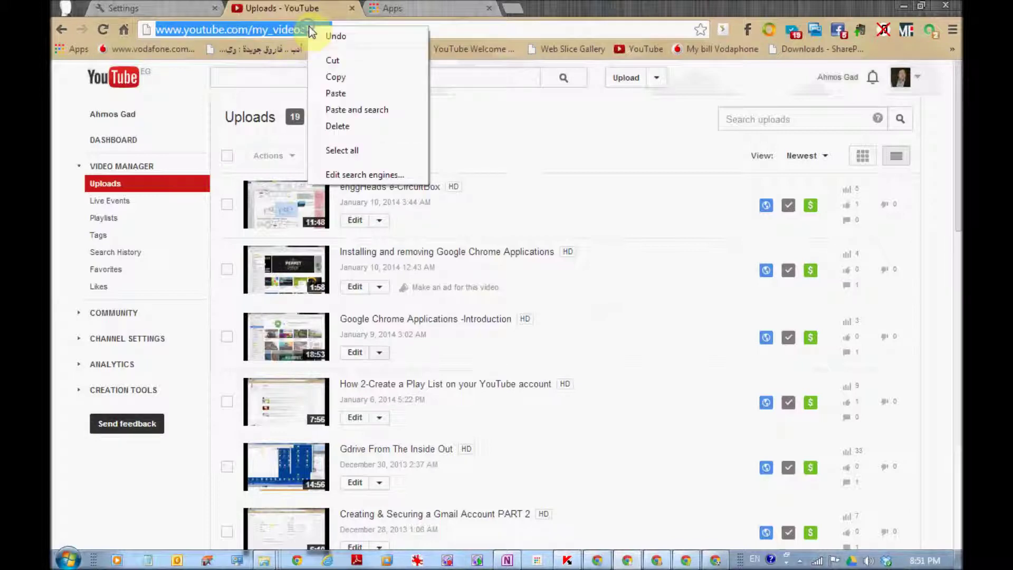
pyautogui.click(338, 75)
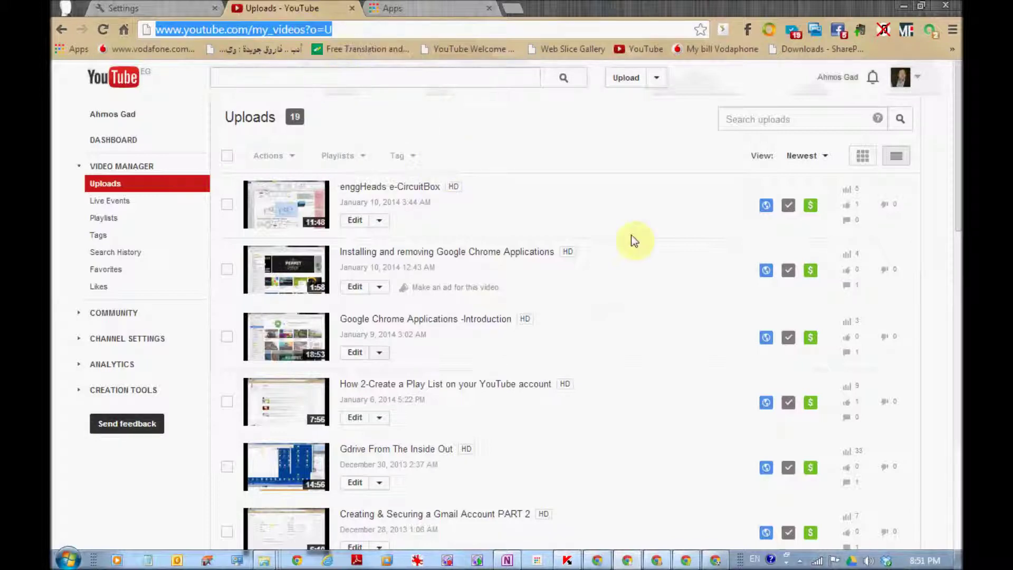
pyautogui.click(66, 7)
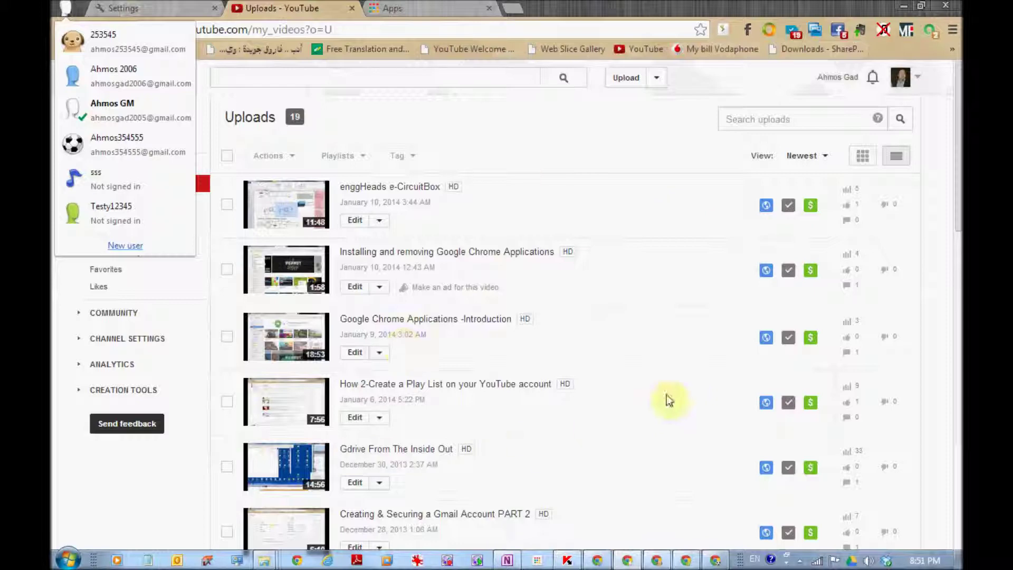
pyautogui.click(155, 80)
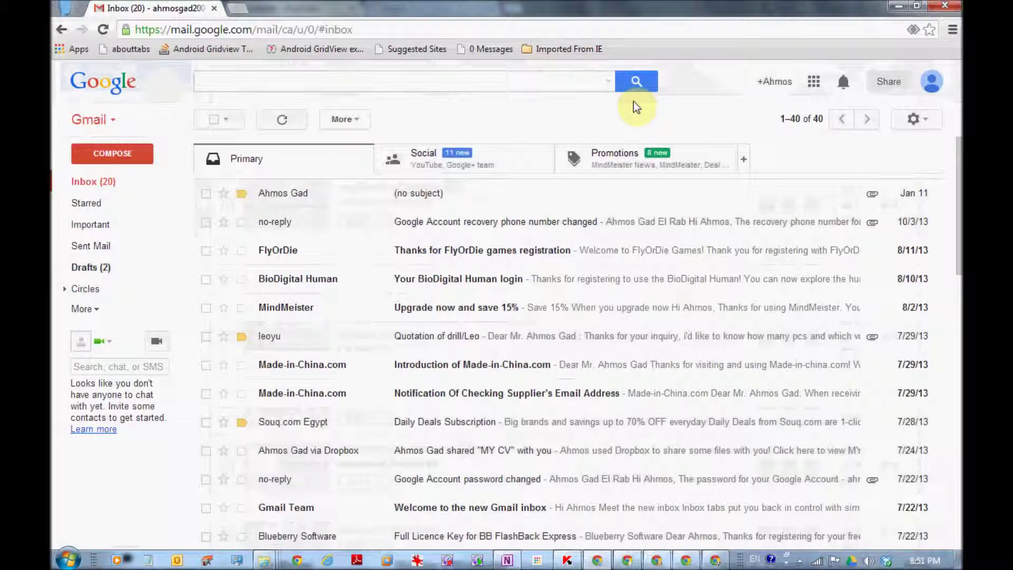
# Load the copied uploads address in the second profile, then return to its Gmail inbox
pyautogui.click(353, 29)
pyautogui.rightClick(354, 29)
pyautogui.click(389, 96)
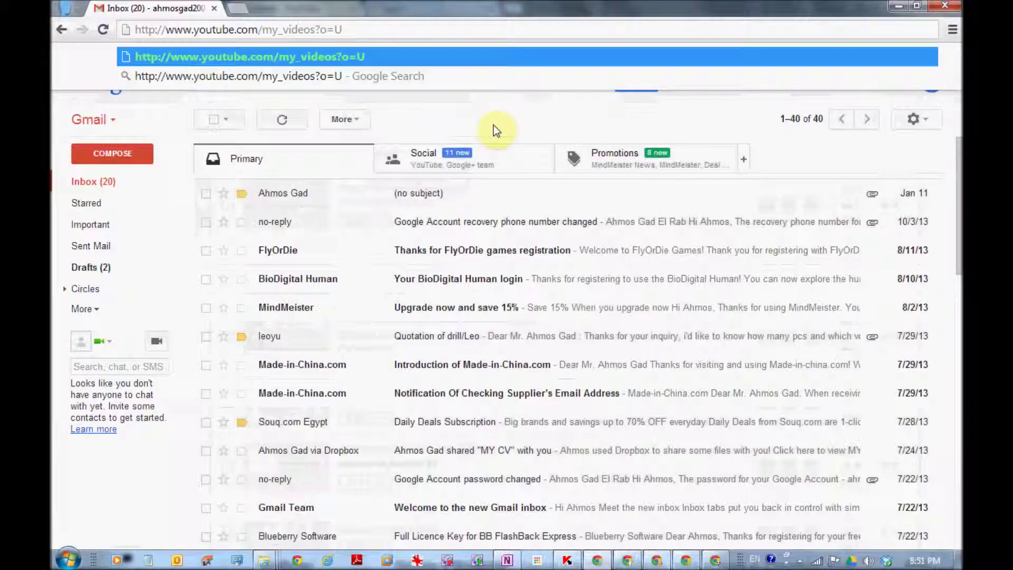
pyautogui.press('Return')
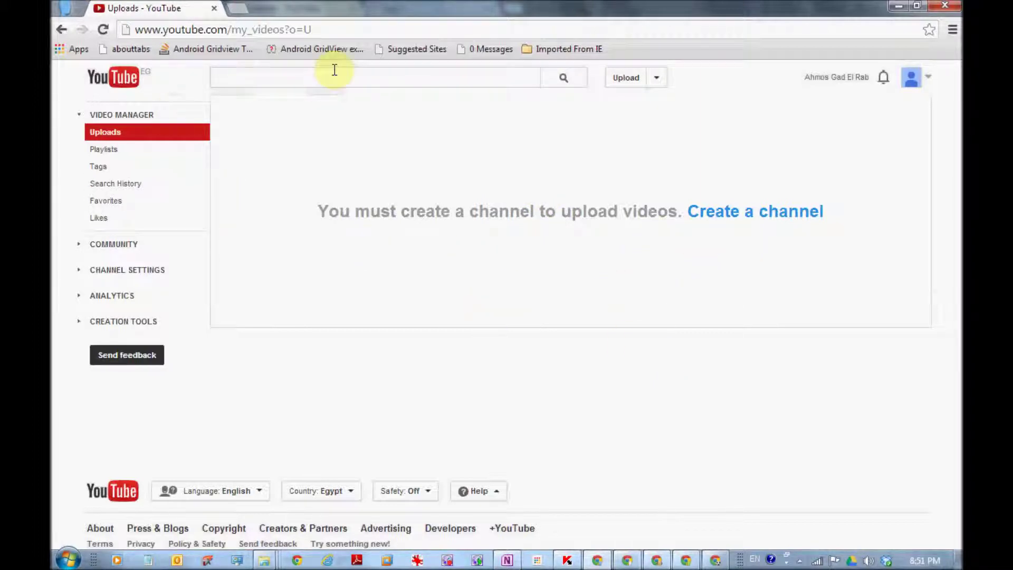
pyautogui.click(67, 32)
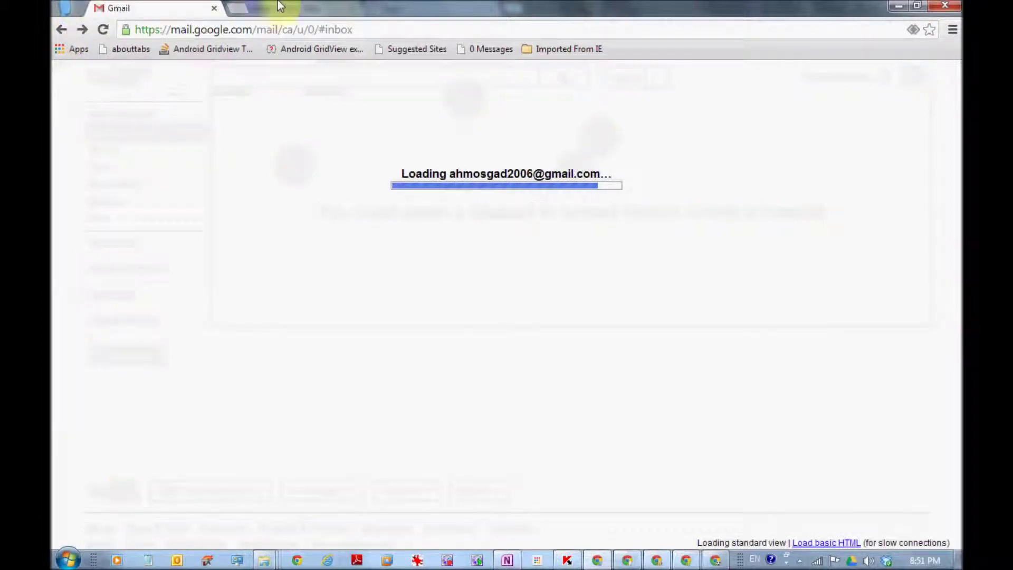
pyautogui.click(67, 7)
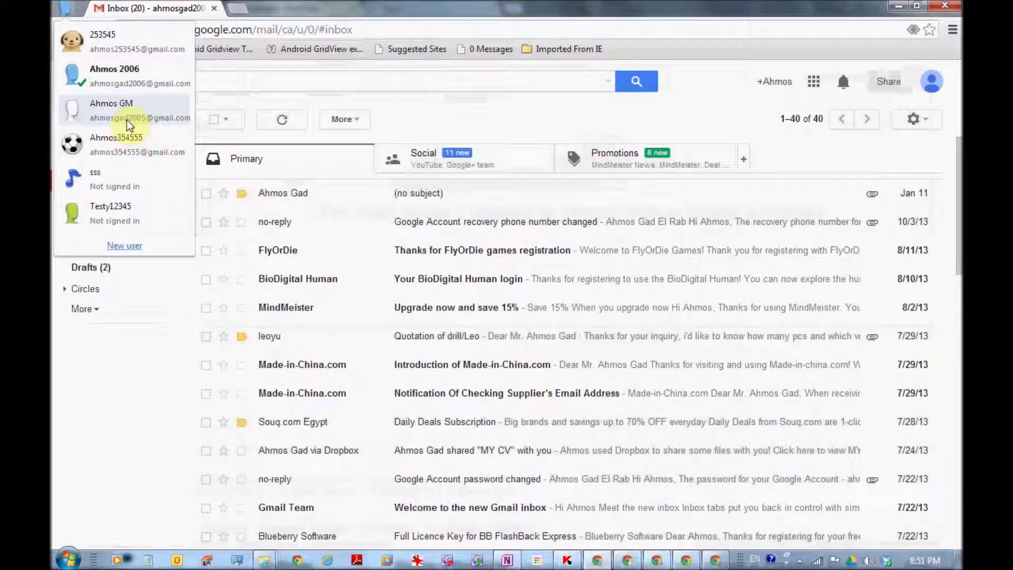
# Return to the first profile and open the enggHeads e-CircuitBox video
pyautogui.click(153, 117)
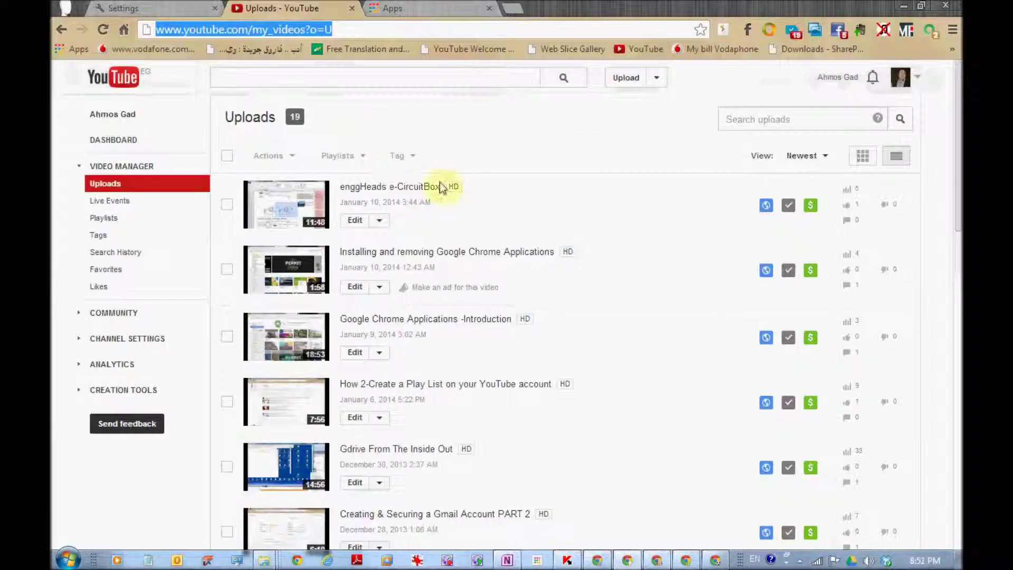
pyautogui.rightClick(405, 190)
pyautogui.click(402, 187)
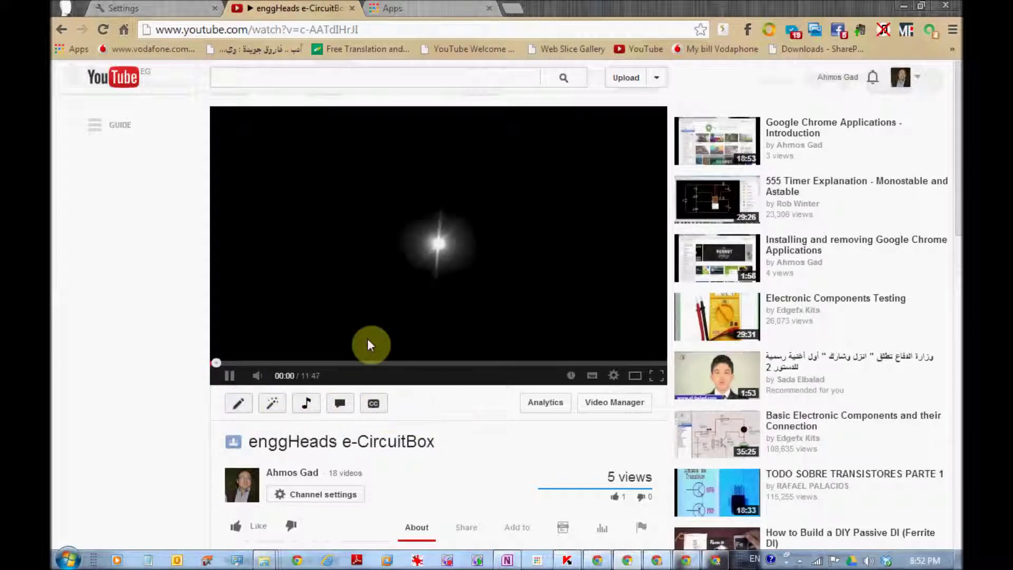
# Copy the enggHeads e-CircuitBox watch-page address and pause the video at 00:06
pyautogui.click(323, 30)
pyautogui.rightClick(323, 30)
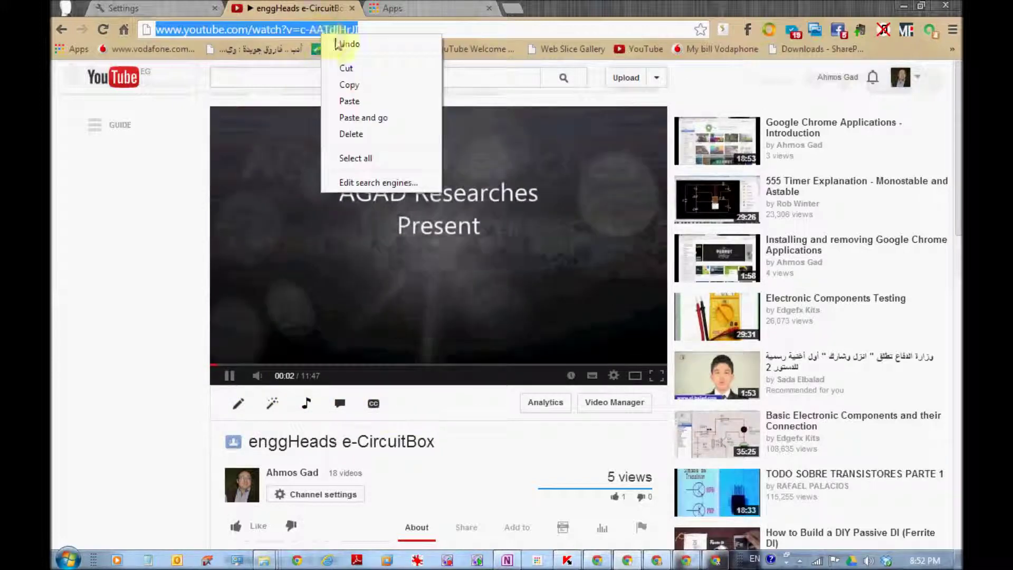
pyautogui.click(363, 84)
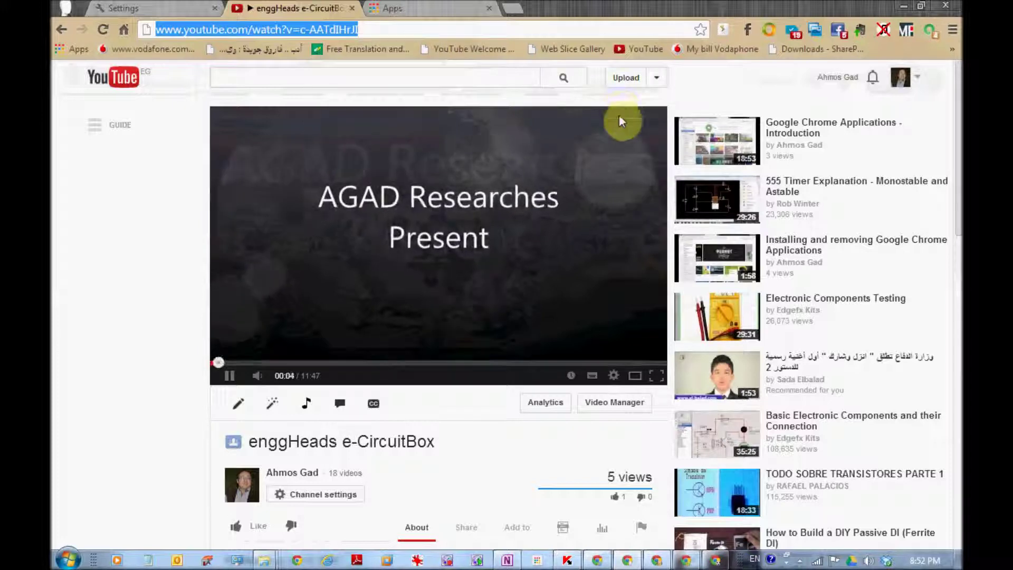
pyautogui.click(230, 375)
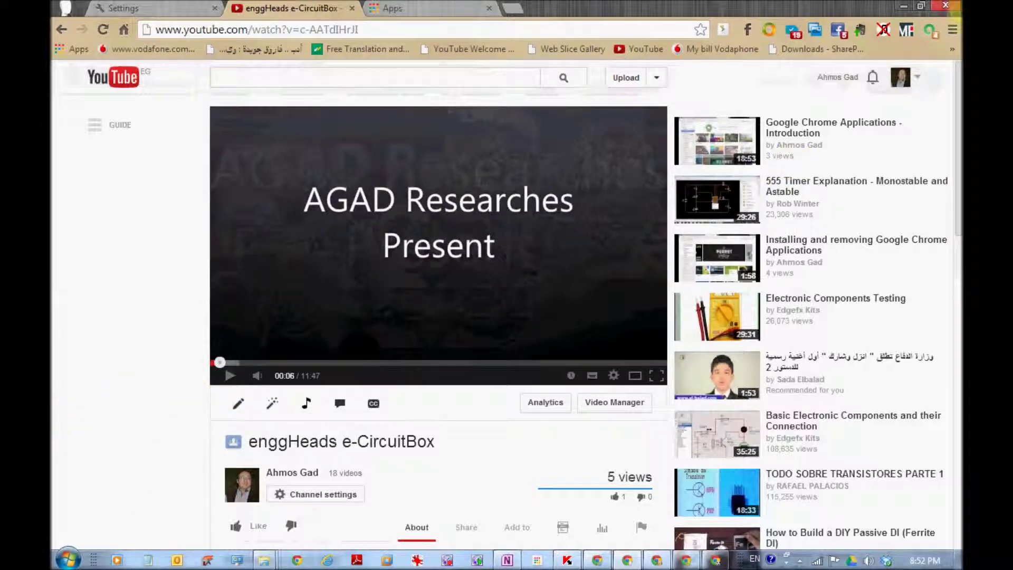
pyautogui.click(953, 30)
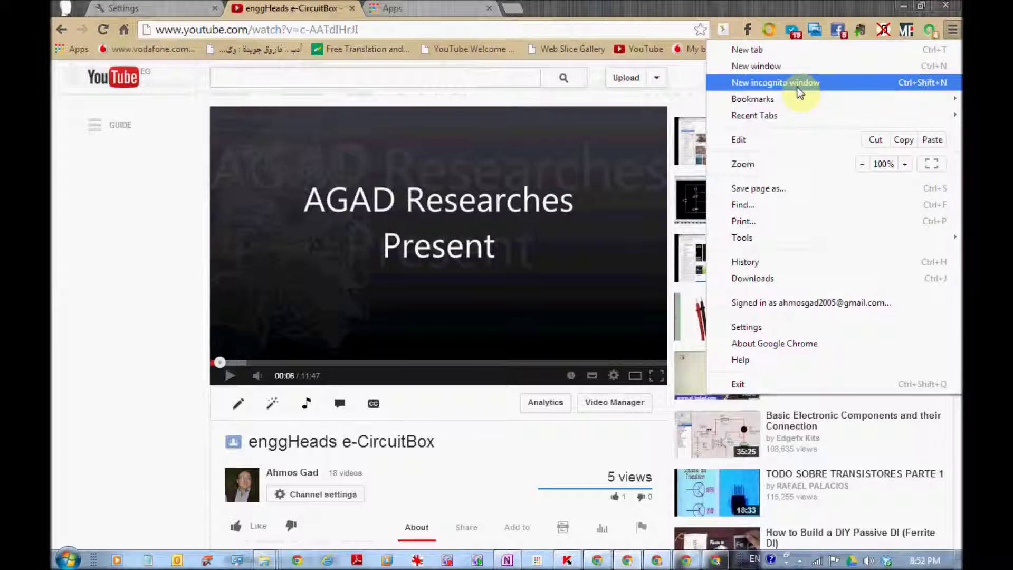
# Load the copied enggHeads e-CircuitBox video address in a new incognito window
pyautogui.click(799, 87)
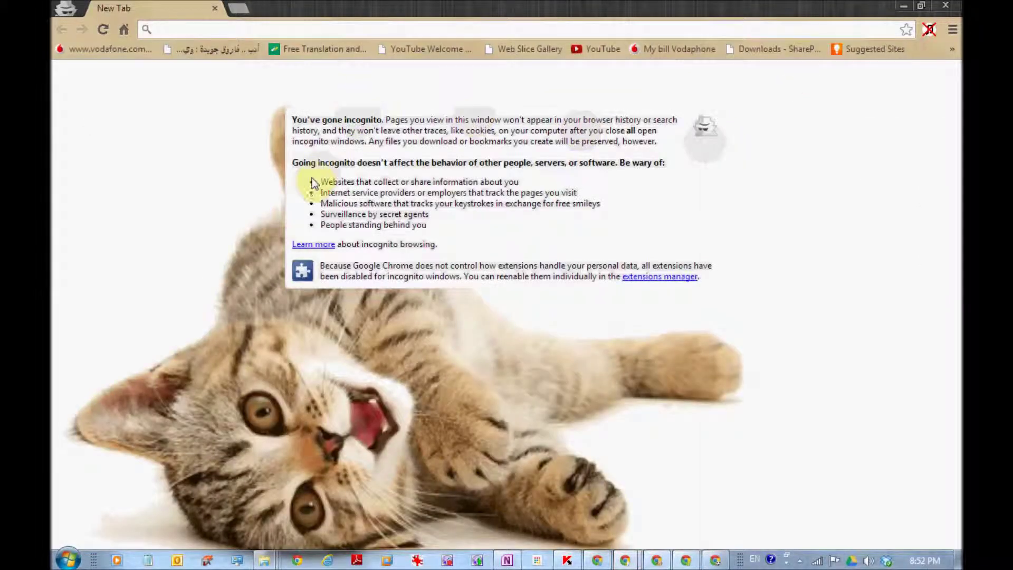
pyautogui.rightClick(183, 34)
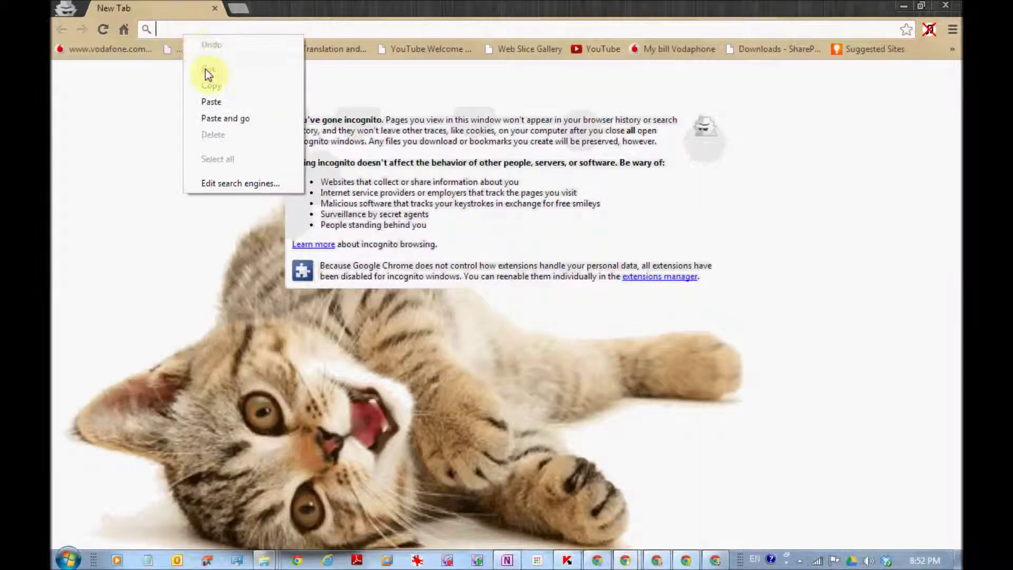
pyautogui.click(227, 104)
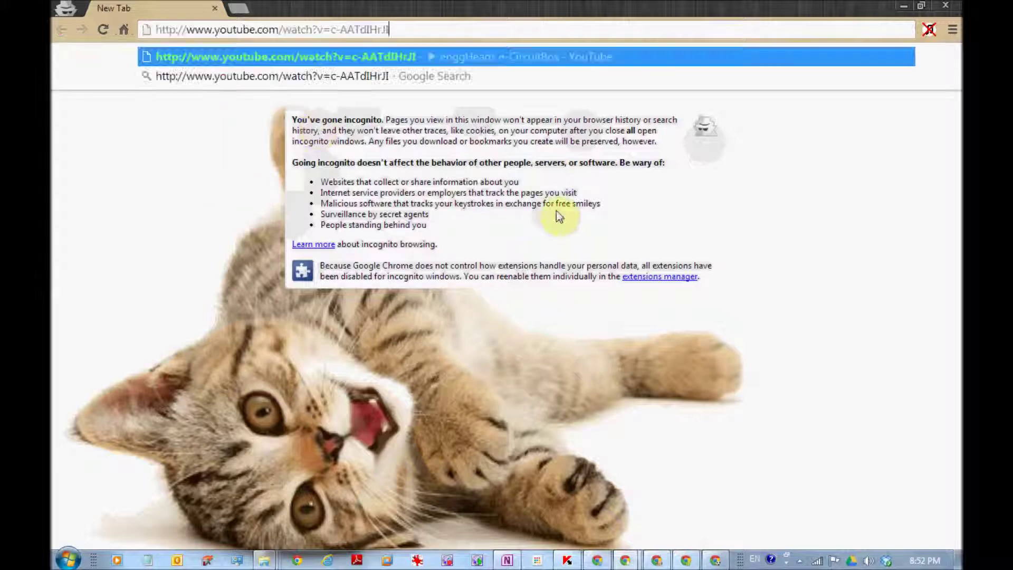
pyautogui.press('Return')
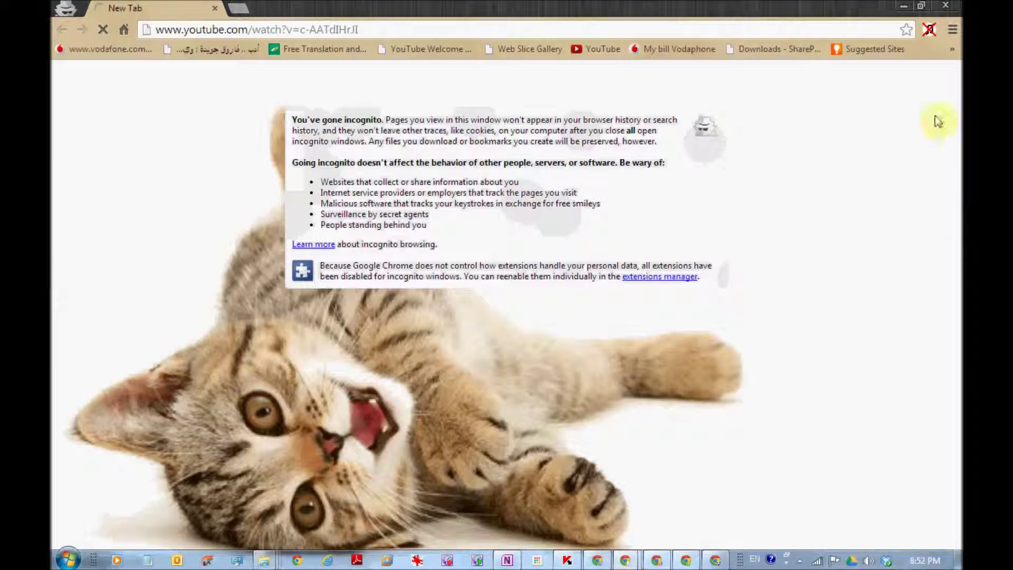
pyautogui.click(953, 30)
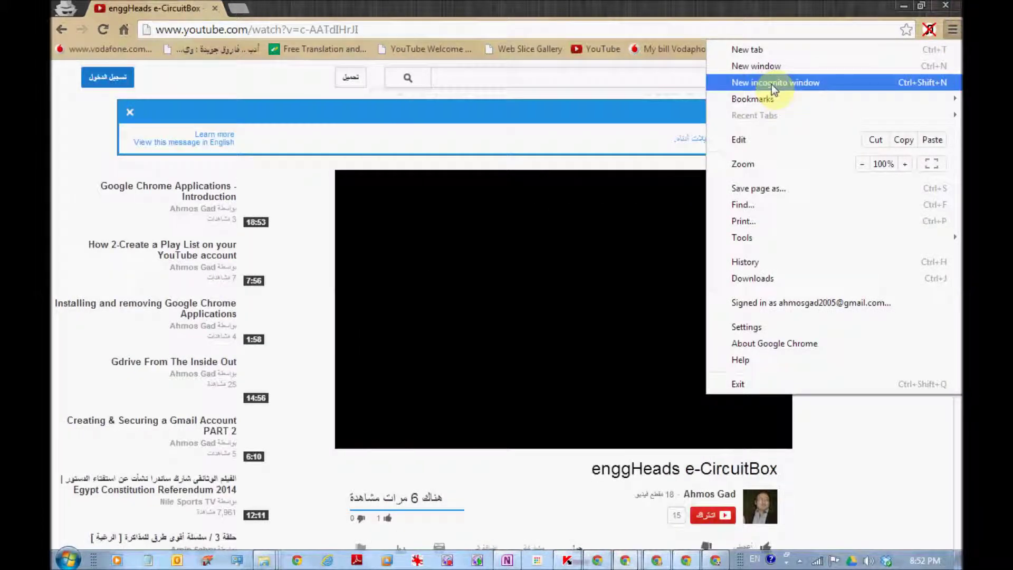
pyautogui.click(661, 6)
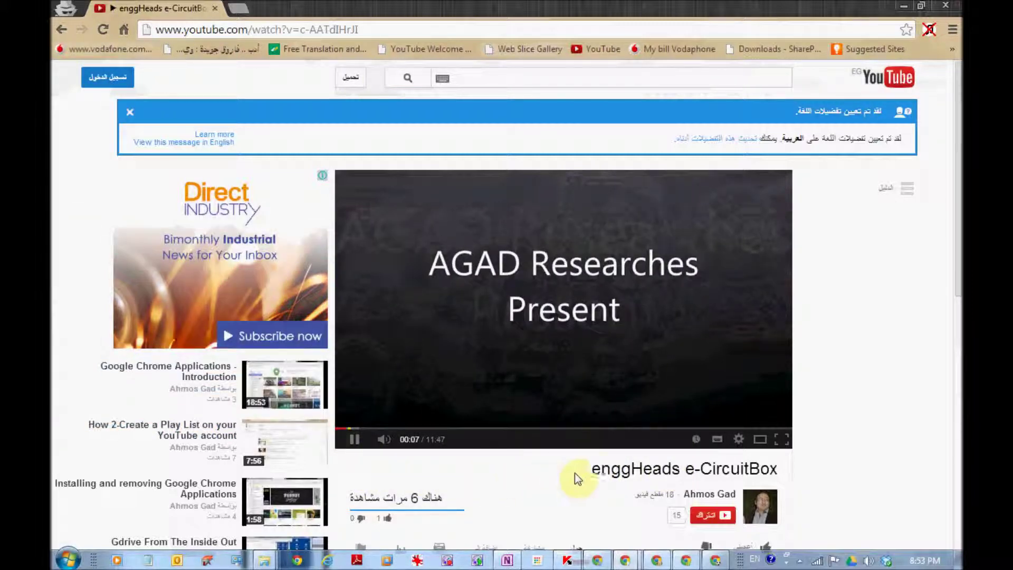
# Pause the incognito copy of the enggHeads e-CircuitBox video
pyautogui.click(354, 440)
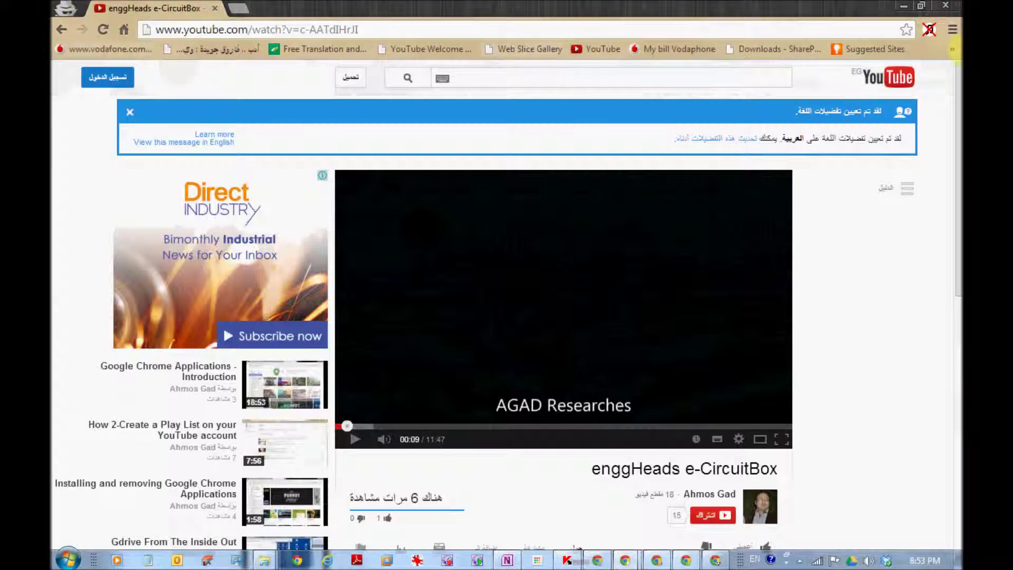
pyautogui.click(954, 30)
pyautogui.moveTo(744, 95)
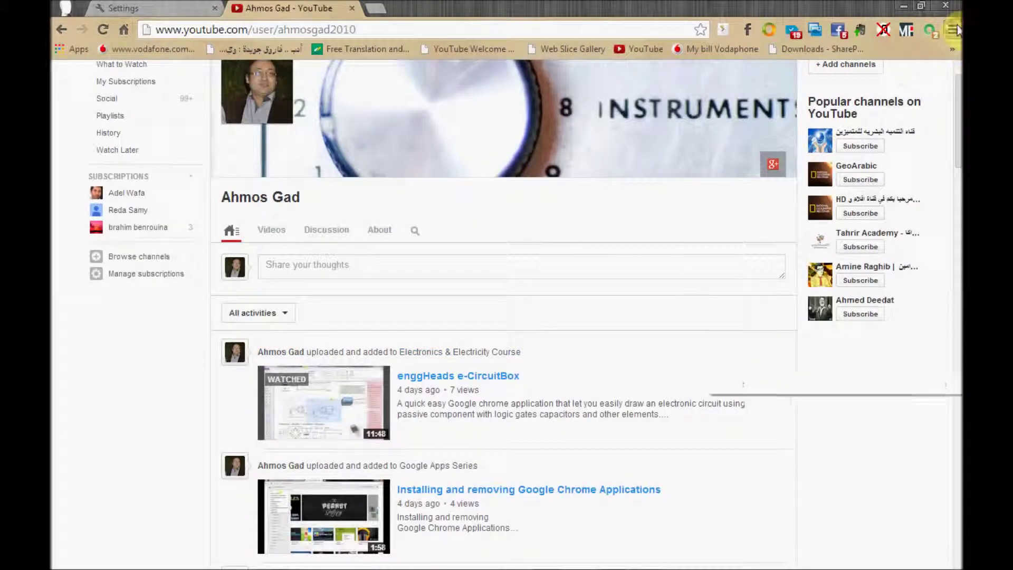
# In the main window, open enggHeads e-CircuitBox from the channel feed and pause it at 00:00
pyautogui.click(954, 30)
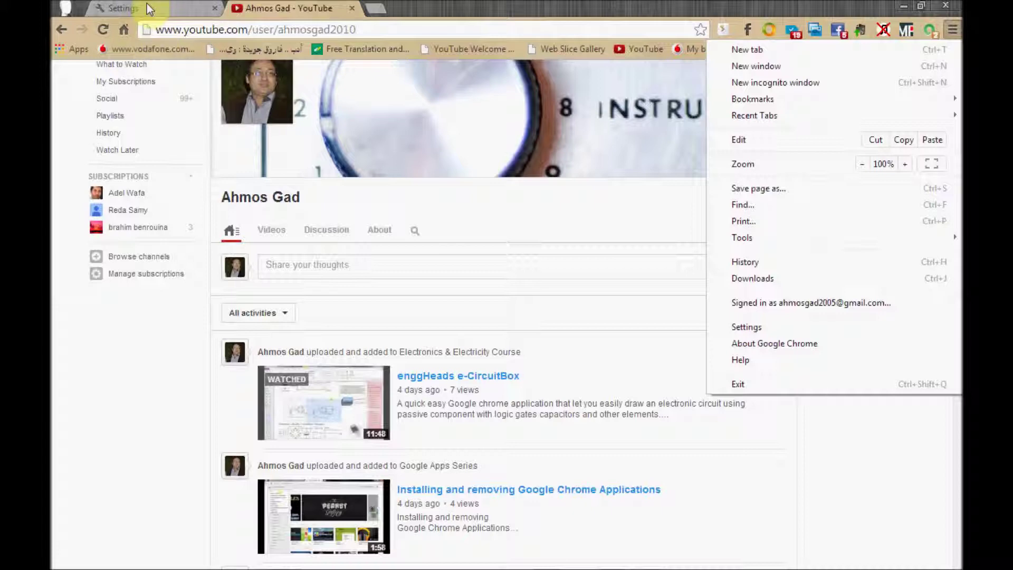
pyautogui.click(123, 514)
pyautogui.scroll(2, 680, 438)
pyautogui.scroll(-5, 704, 448)
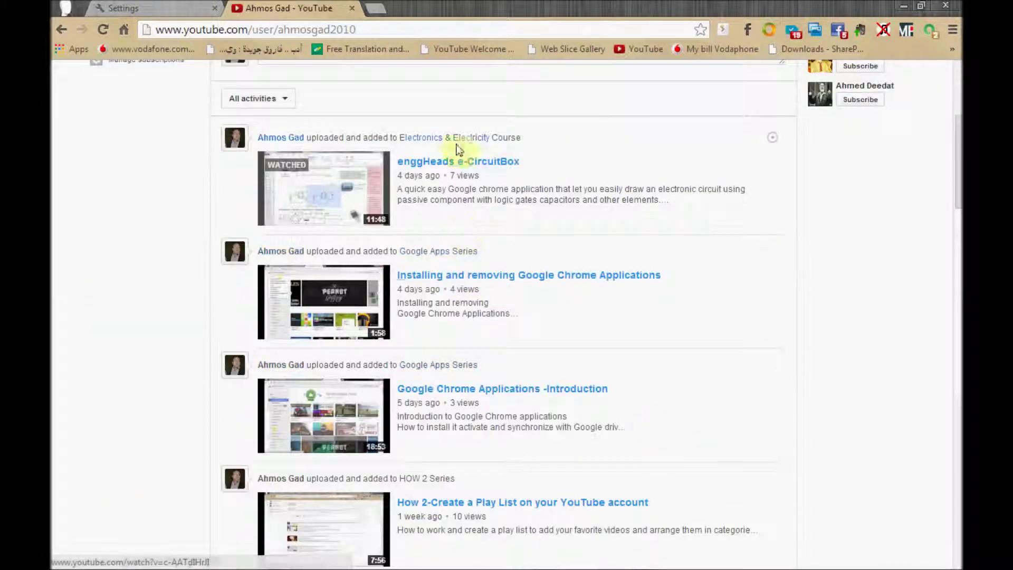
pyautogui.click(460, 164)
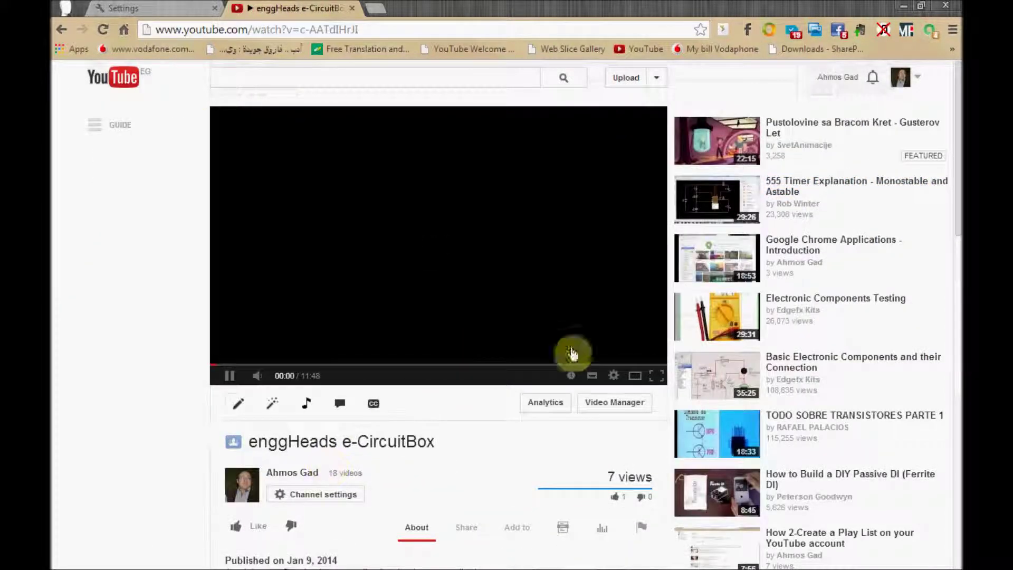
pyautogui.click(229, 375)
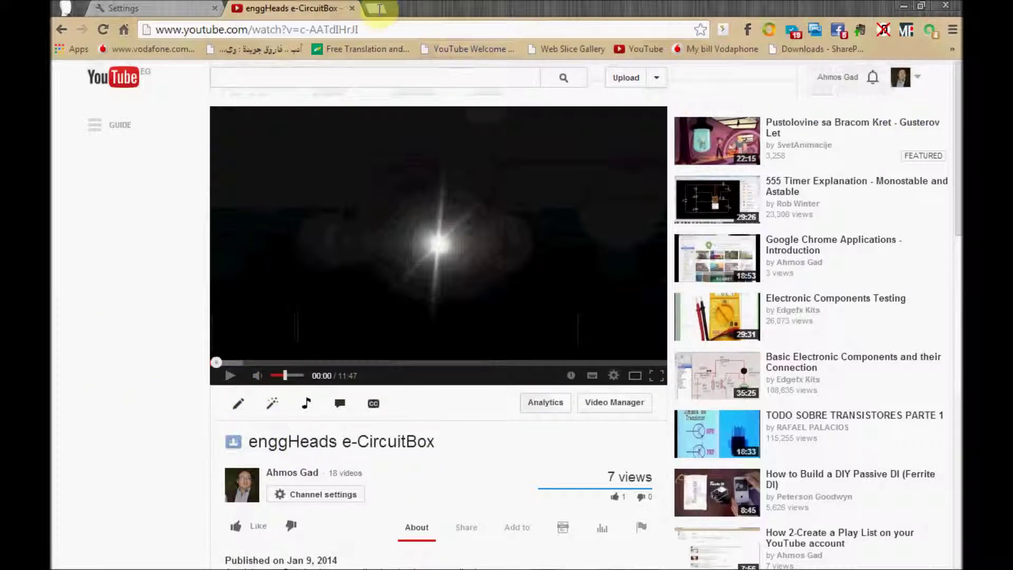
# Copy the enggHeads e-CircuitBox watch-page address from the main window
pyautogui.click(368, 27)
pyautogui.rightClick(336, 27)
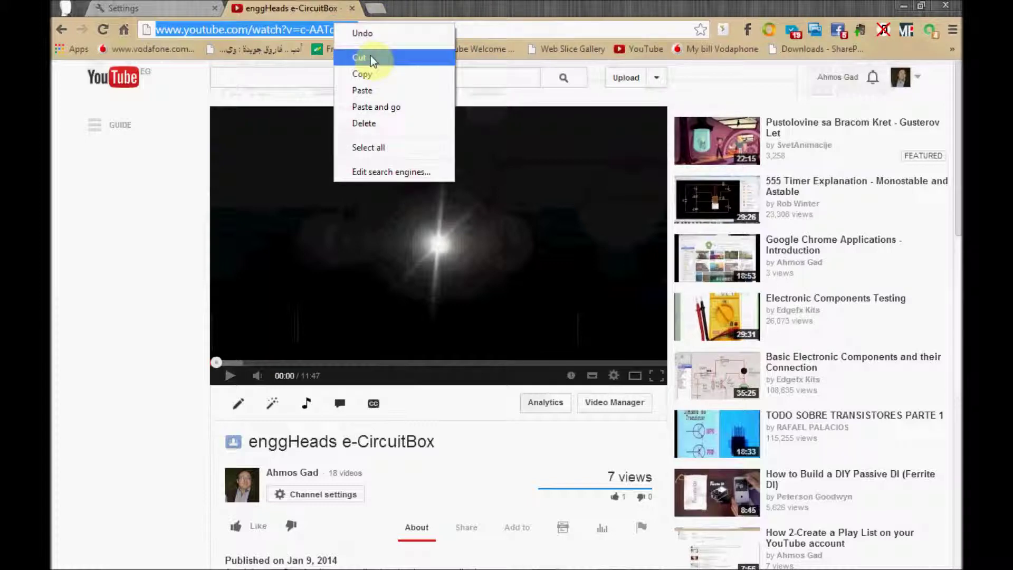
pyautogui.click(370, 73)
pyautogui.click(65, 7)
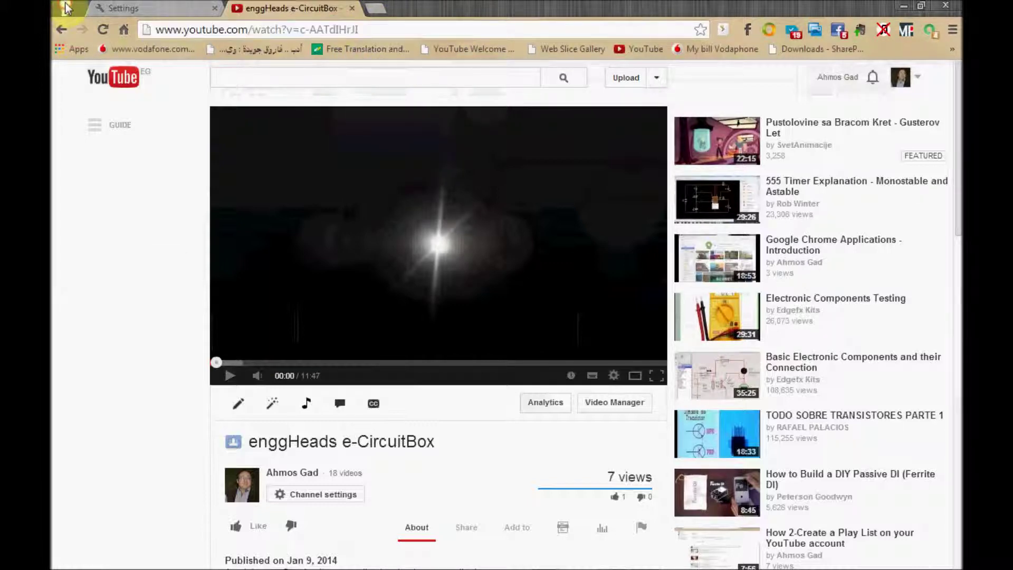
# Load the copied video address in a new incognito window and shrink that window
pyautogui.click(953, 30)
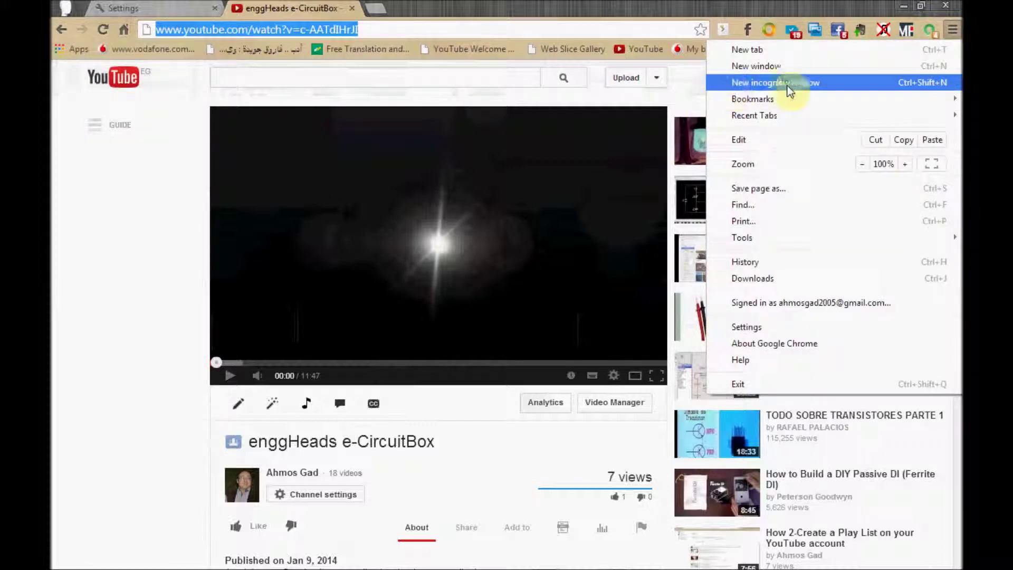
pyautogui.click(785, 85)
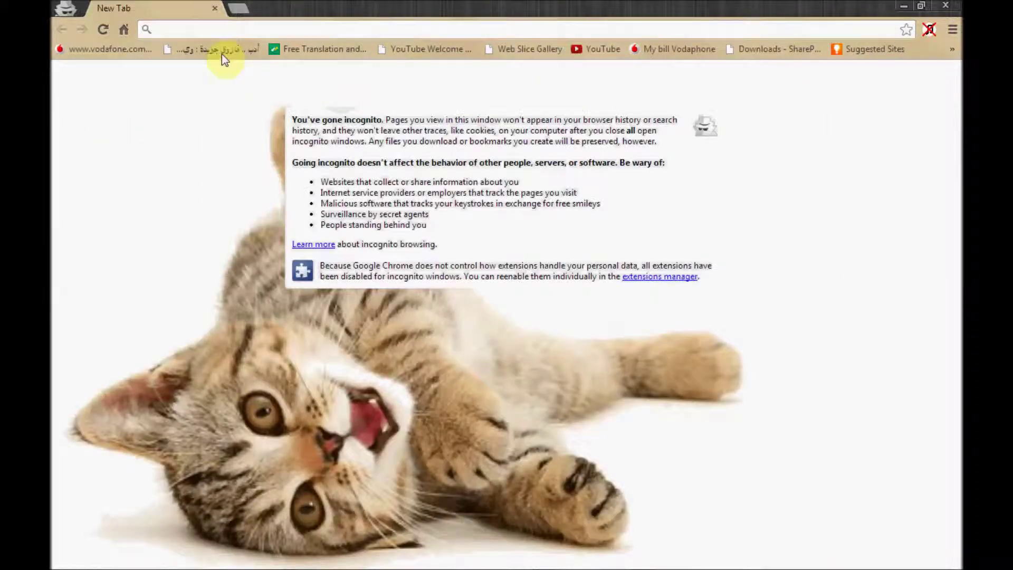
pyautogui.rightClick(188, 29)
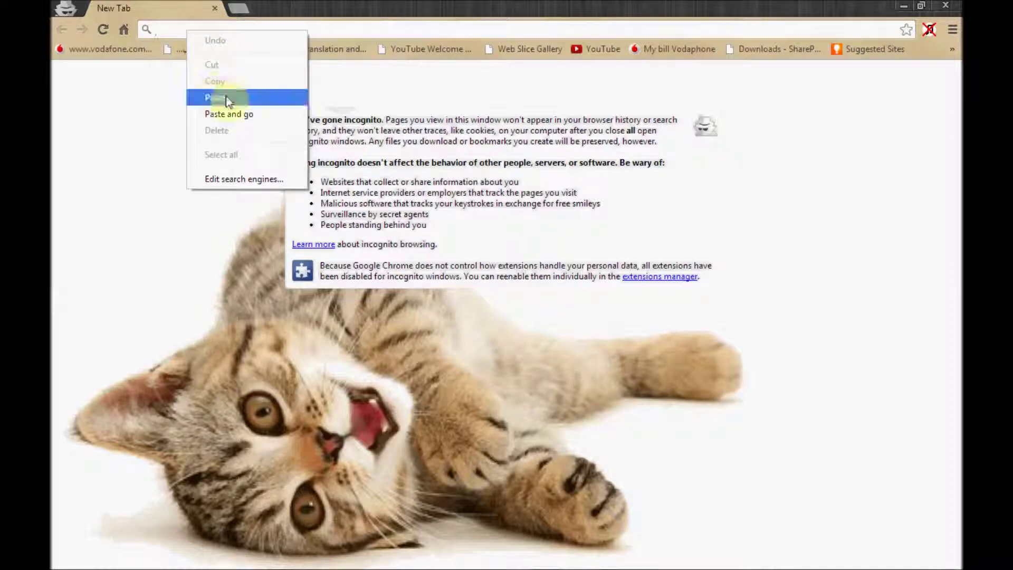
pyautogui.click(227, 98)
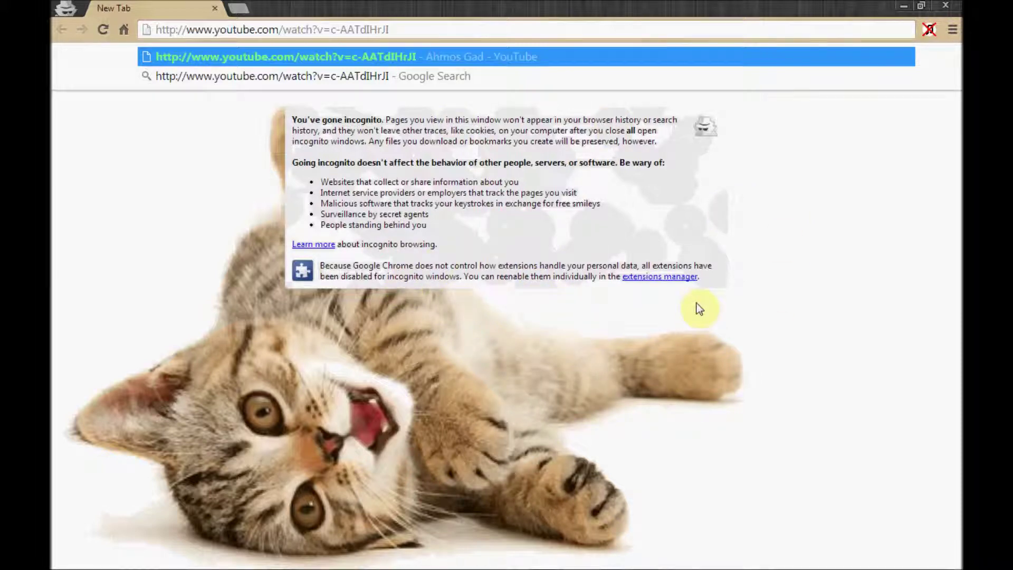
pyautogui.click(953, 31)
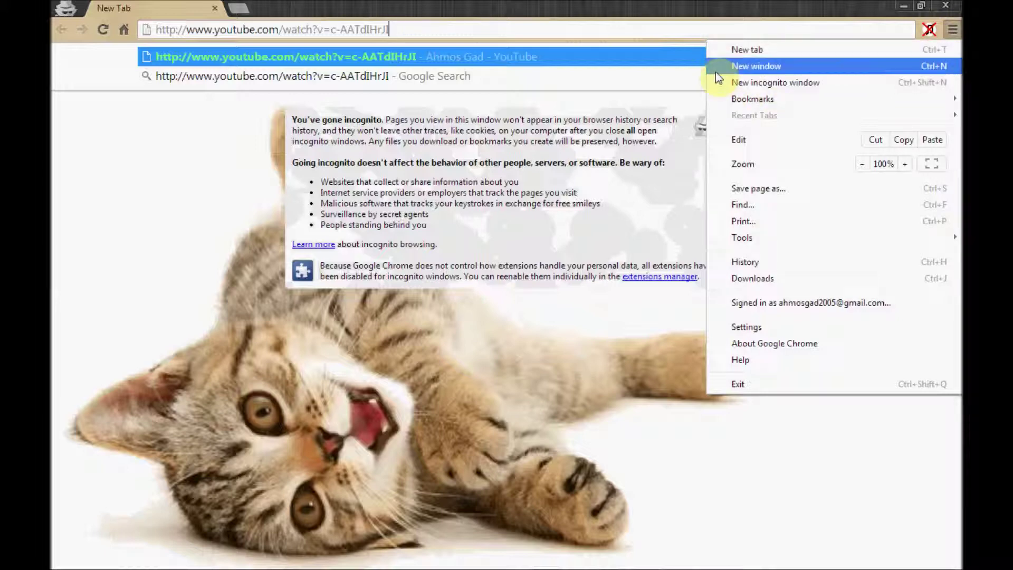
pyautogui.click(409, 30)
pyautogui.press('Return')
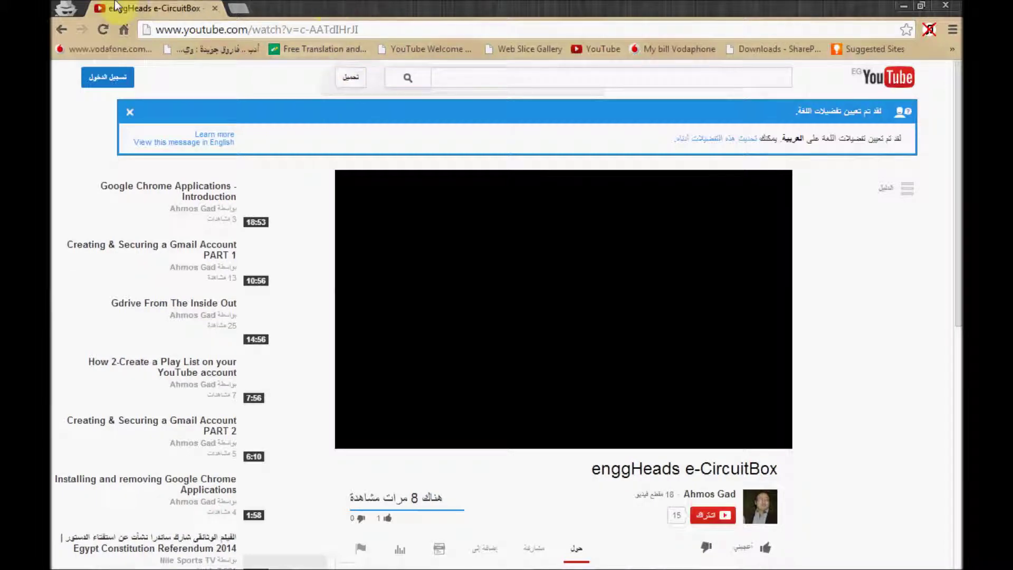
pyautogui.doubleClick(464, 10)
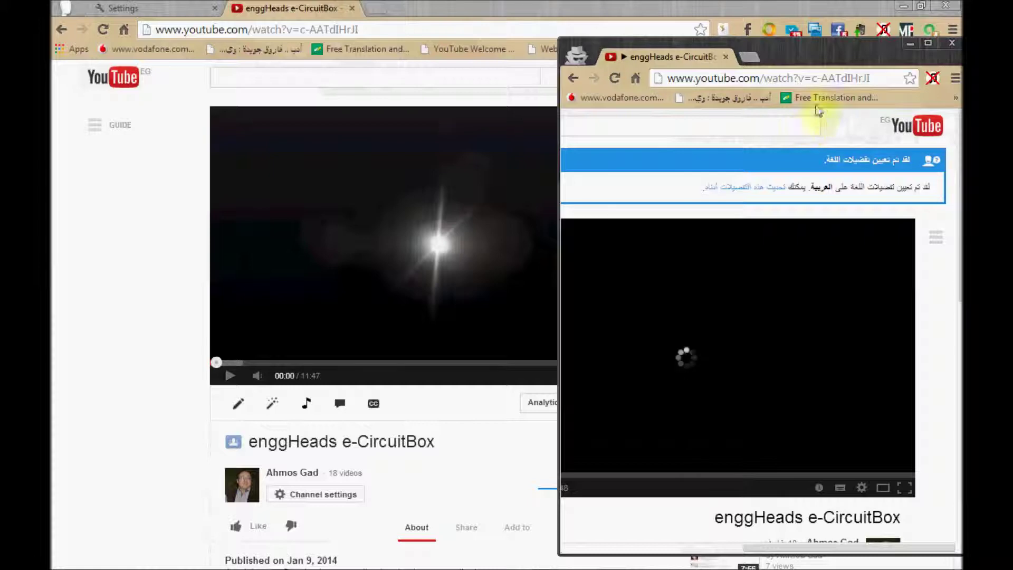
# Restore, then shrink and resize the incognito window over the main window
pyautogui.moveTo(791, 55); pyautogui.dragTo(746, 11)
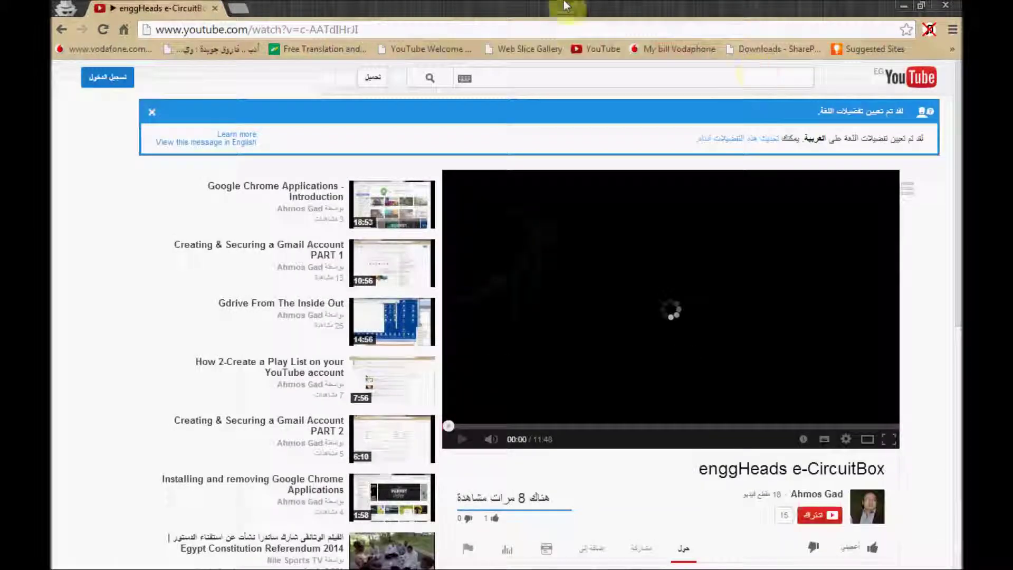
pyautogui.doubleClick(676, 6)
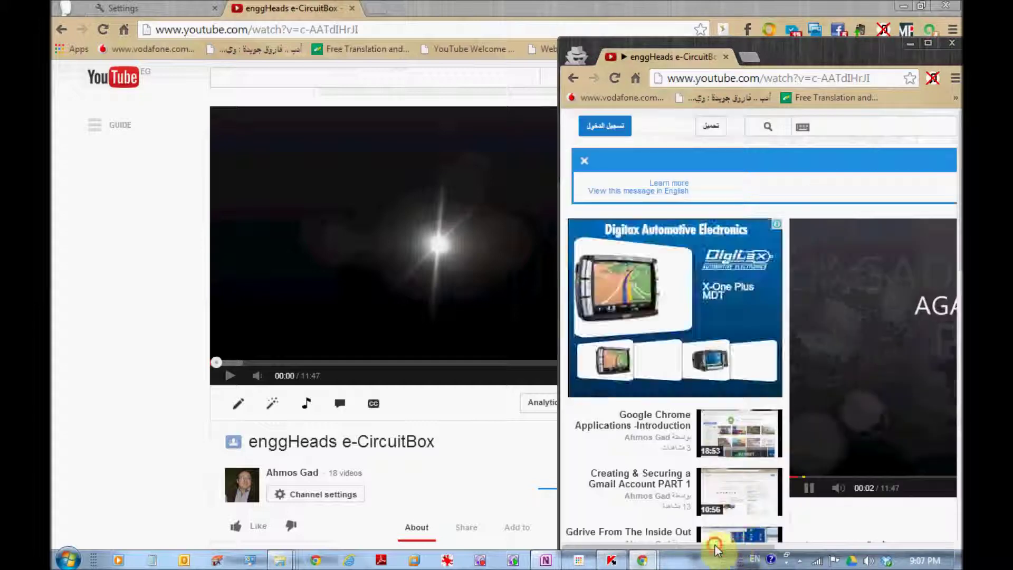
pyautogui.moveTo(754, 544); pyautogui.dragTo(848, 549)
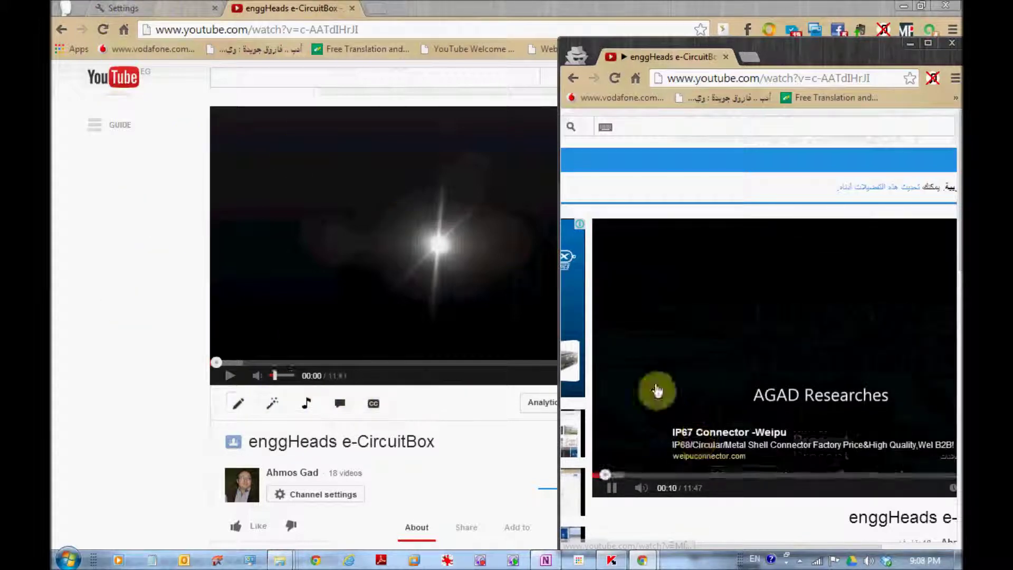
# Play and re-pause the incognito video at 00:22, moving its window toward the screen centre
pyautogui.click(615, 490)
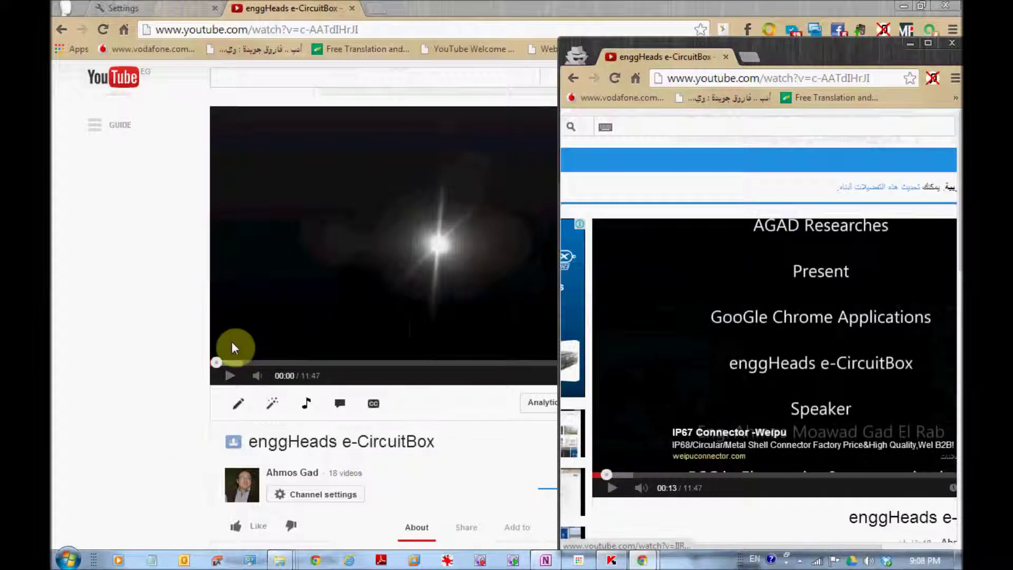
pyautogui.click(613, 489)
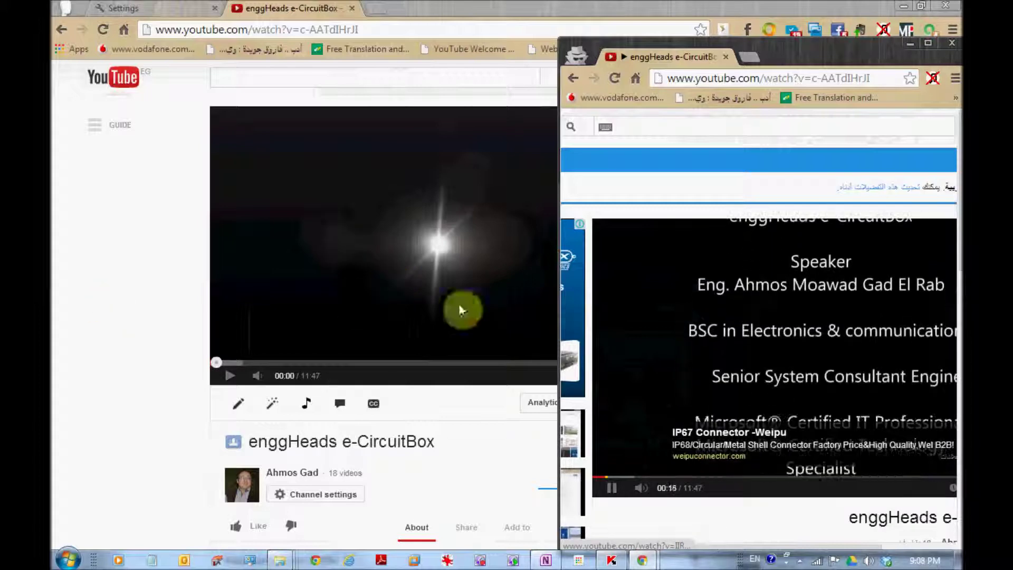
pyautogui.moveTo(843, 53); pyautogui.dragTo(575, 59)
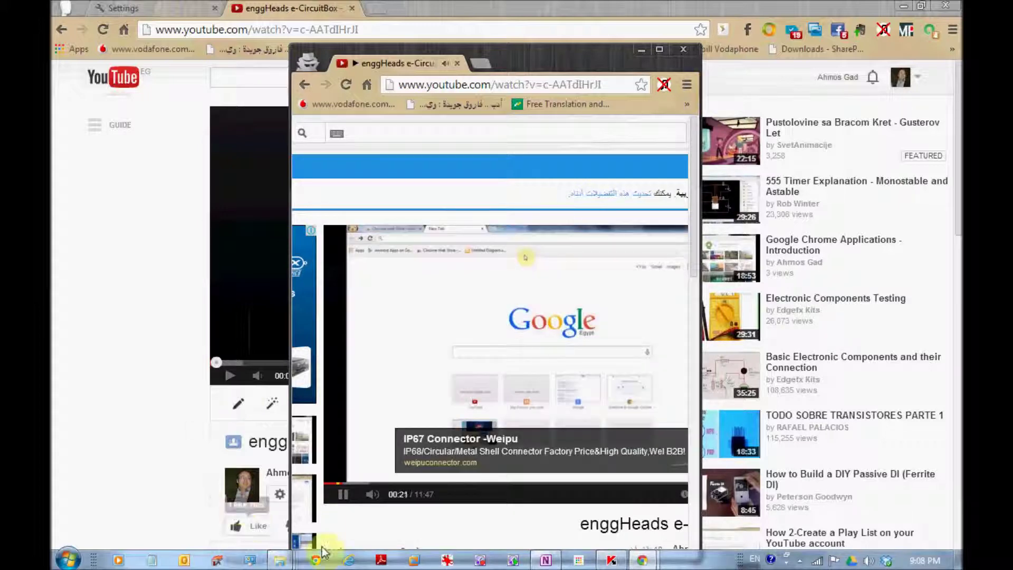
pyautogui.click(342, 494)
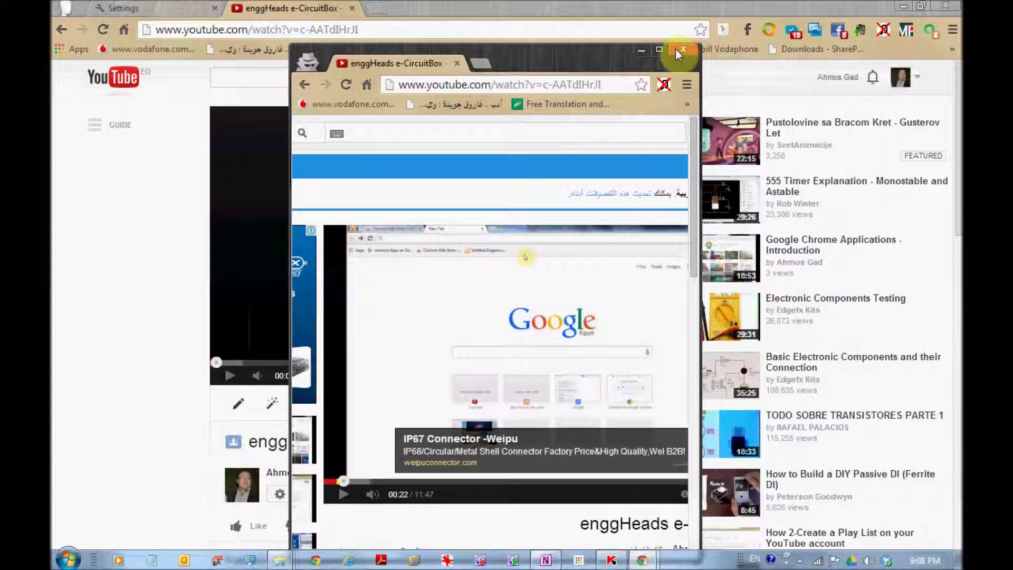
pyautogui.click(67, 11)
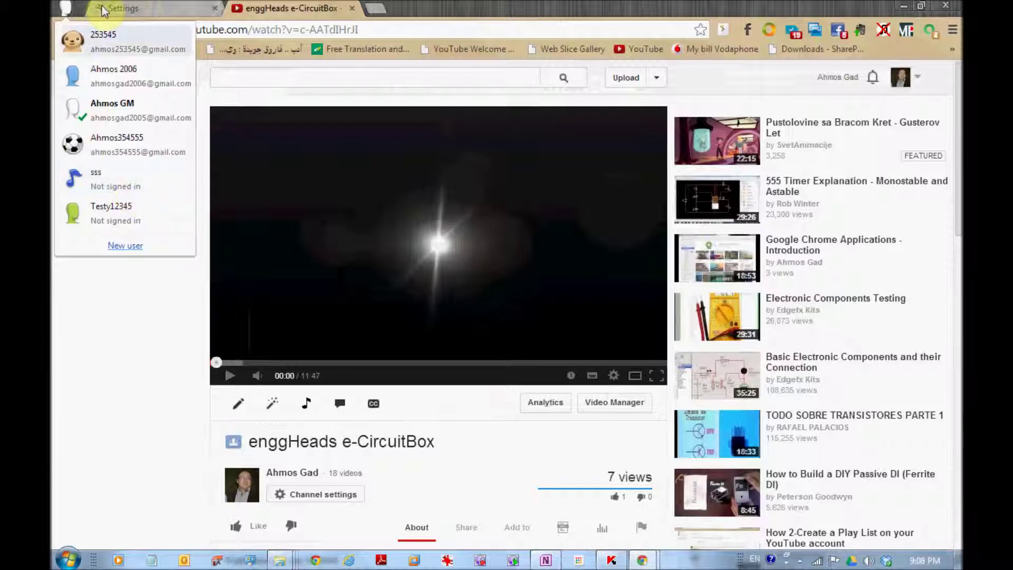
# Choose to add a new browser user from the main window's profile list
pyautogui.click(131, 245)
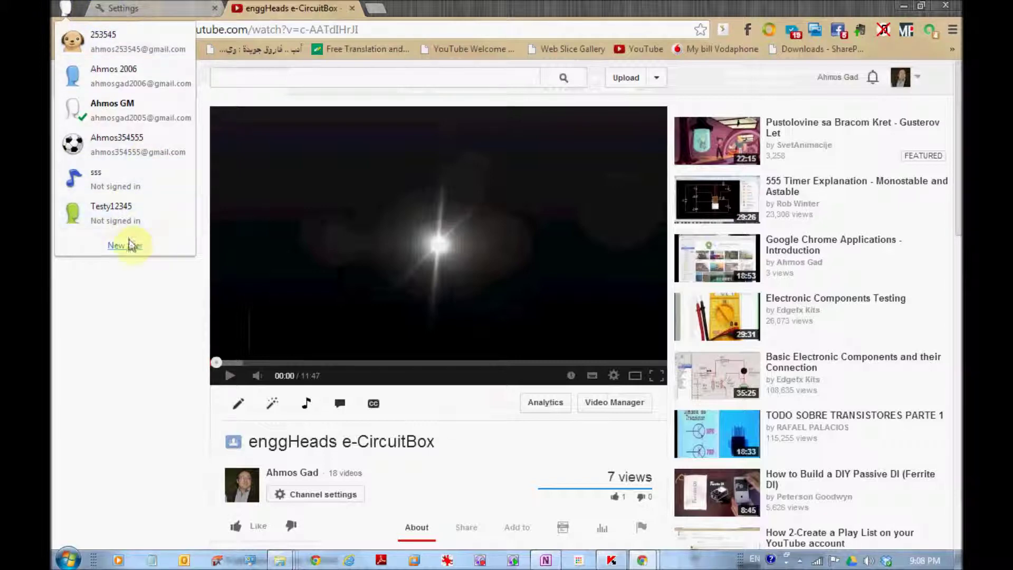